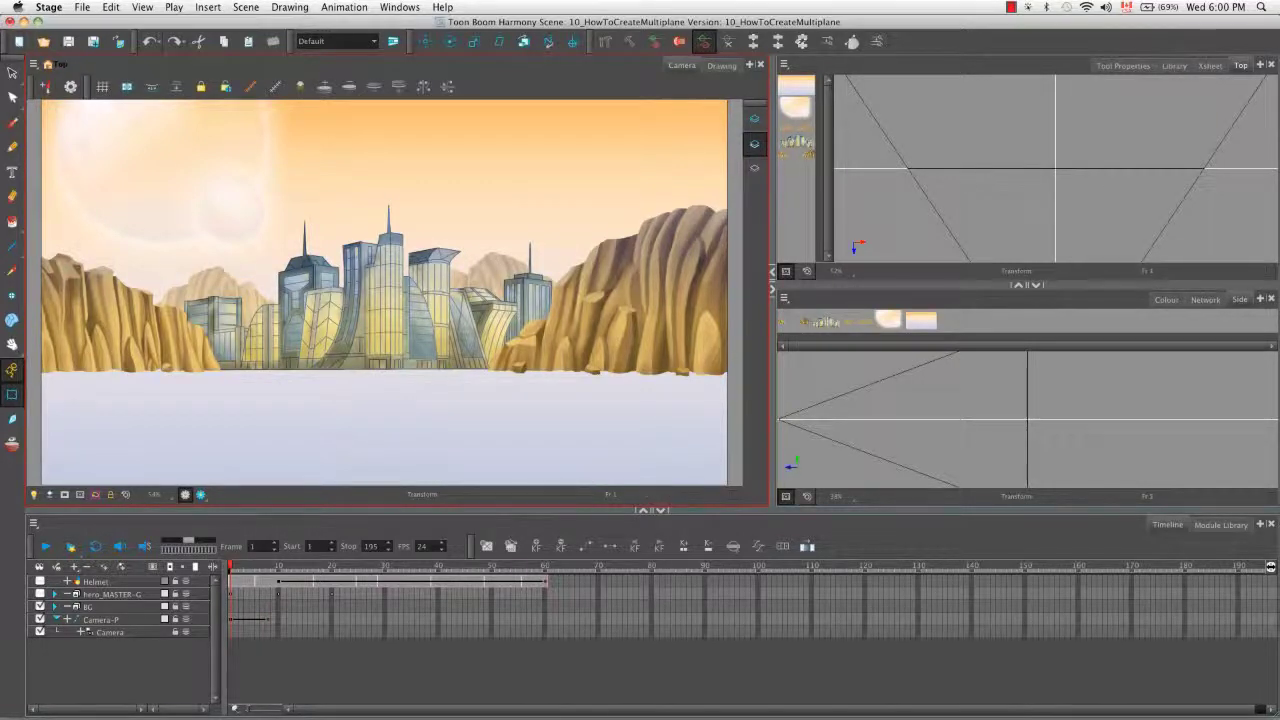
# Expand the BG group and select BG_city, BG_rocks_back, BG_moon, BG_sky and BG_rocks in turn to see their artwork.
pyautogui.click(55, 607)
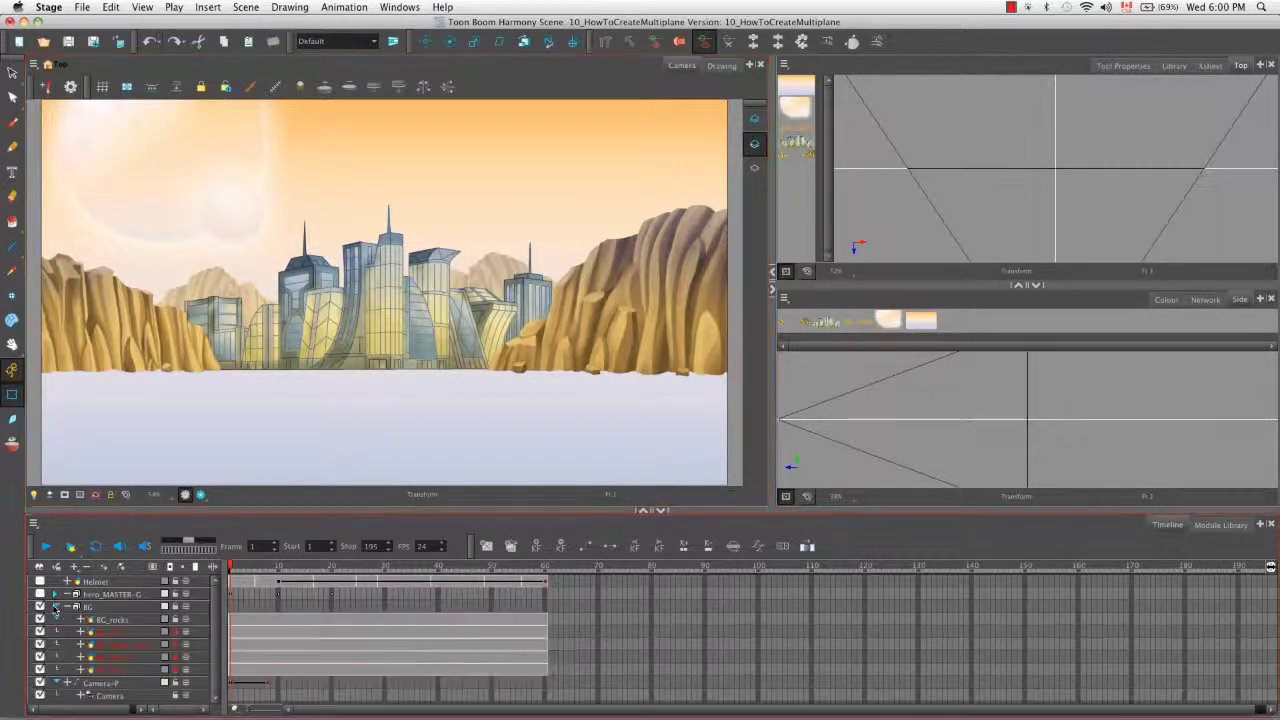
pyautogui.click(175, 632)
pyautogui.click(175, 645)
pyautogui.click(175, 657)
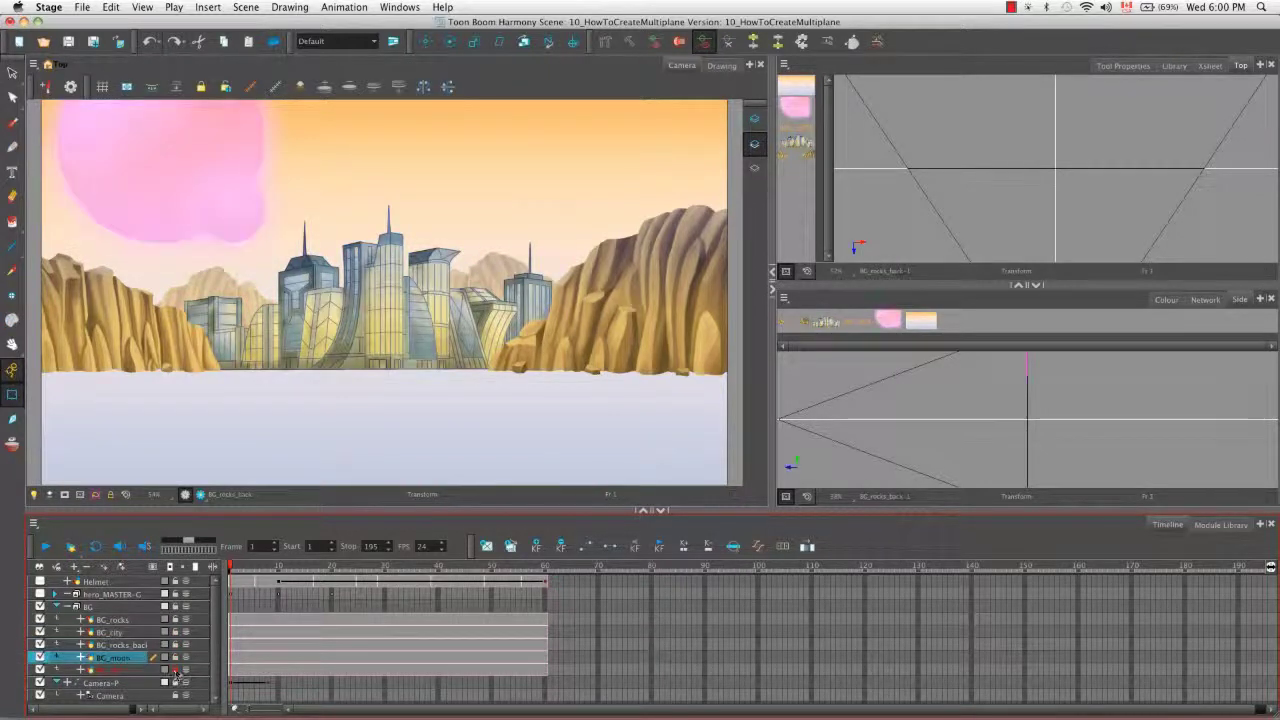
pyautogui.click(175, 670)
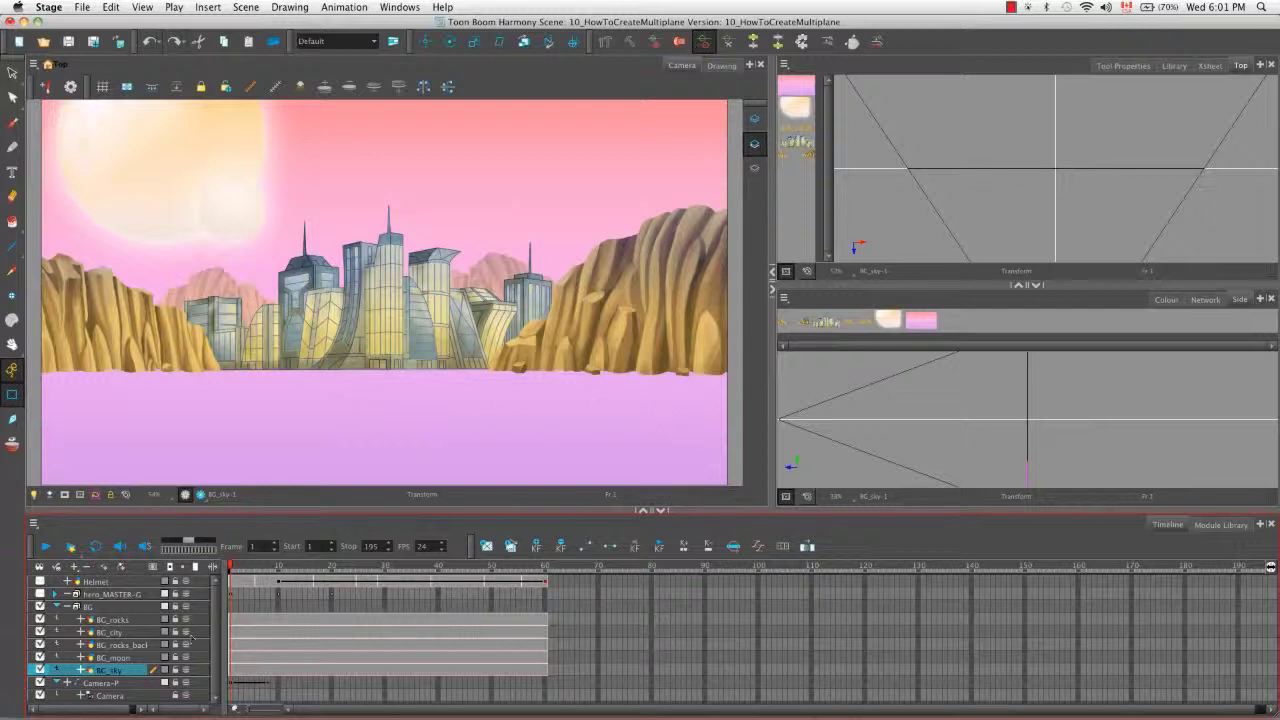
pyautogui.click(132, 658)
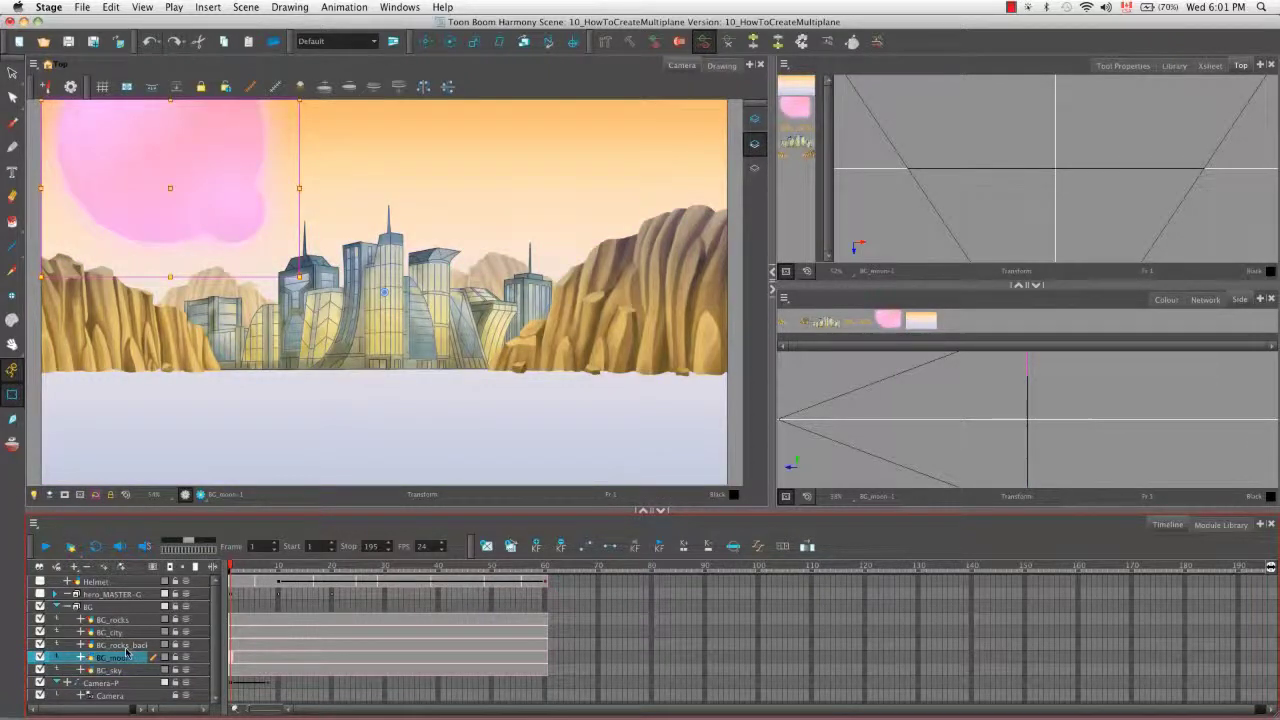
pyautogui.click(124, 646)
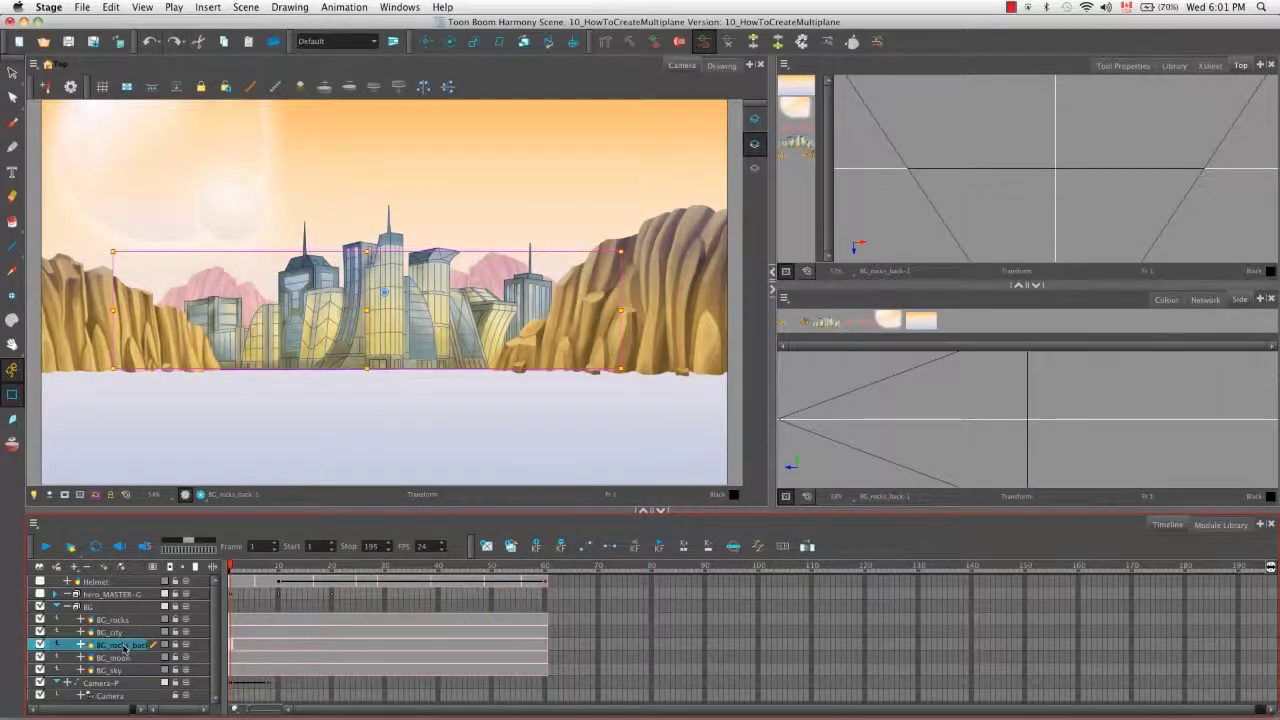
pyautogui.click(122, 633)
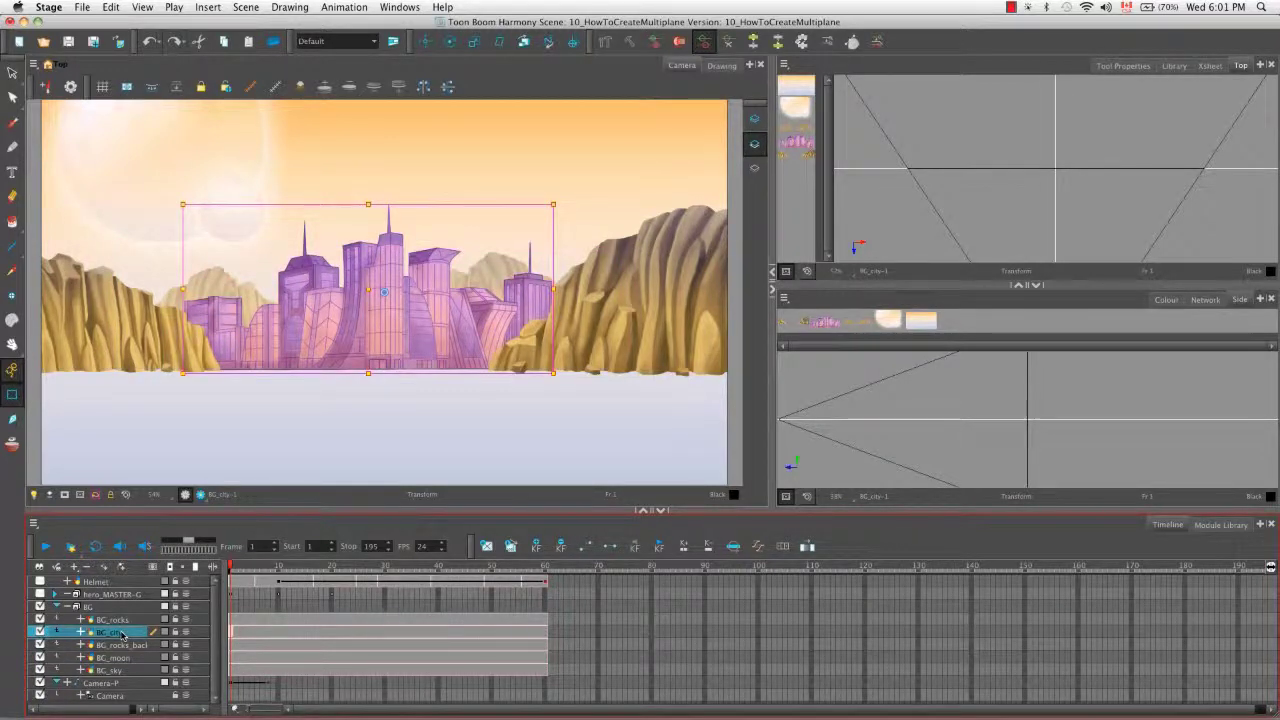
pyautogui.click(128, 620)
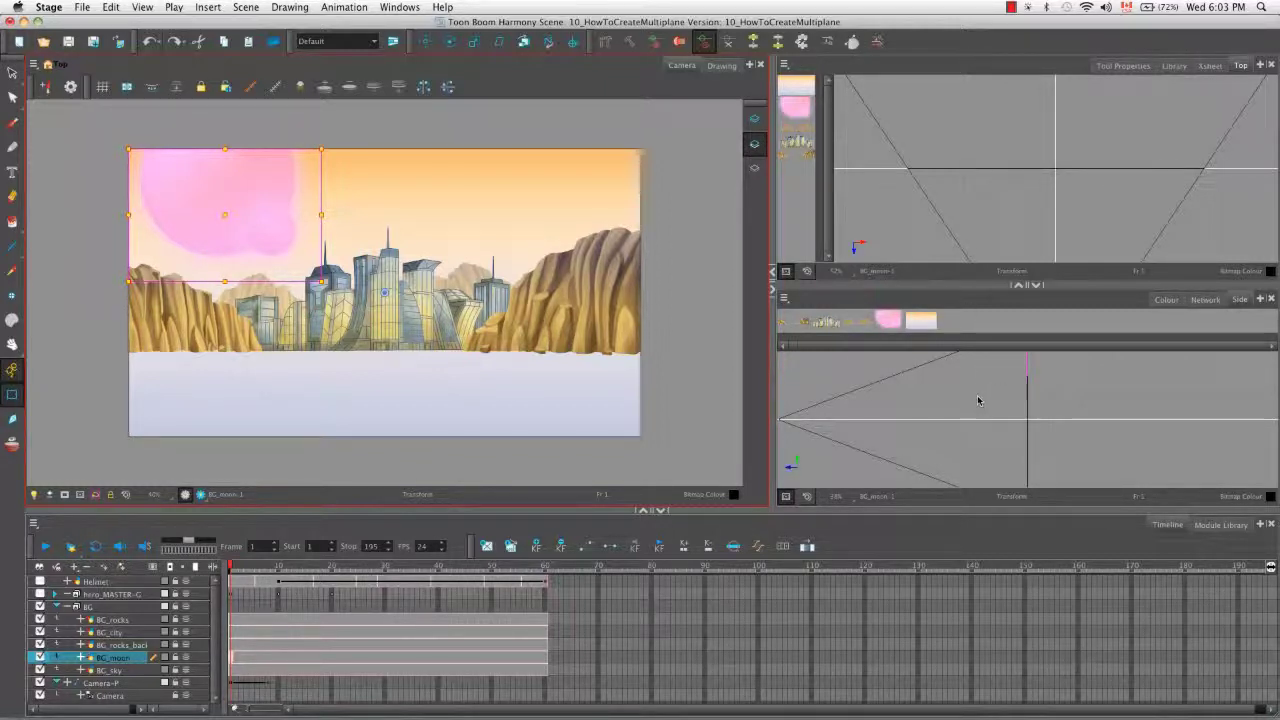
# Clear the selection, reframe the Side view around the camera cone, and select the moon layer.
pyautogui.moveTo(978, 401); pyautogui.dragTo(979, 412)
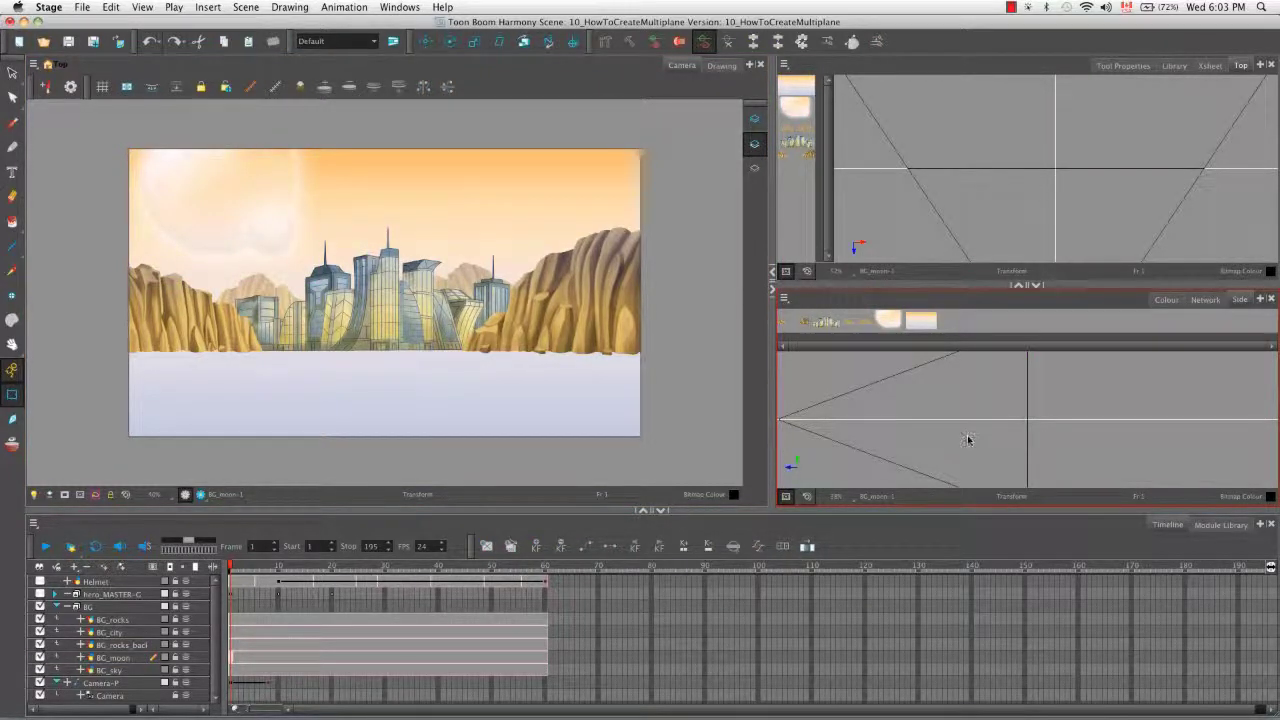
pyautogui.press('1')
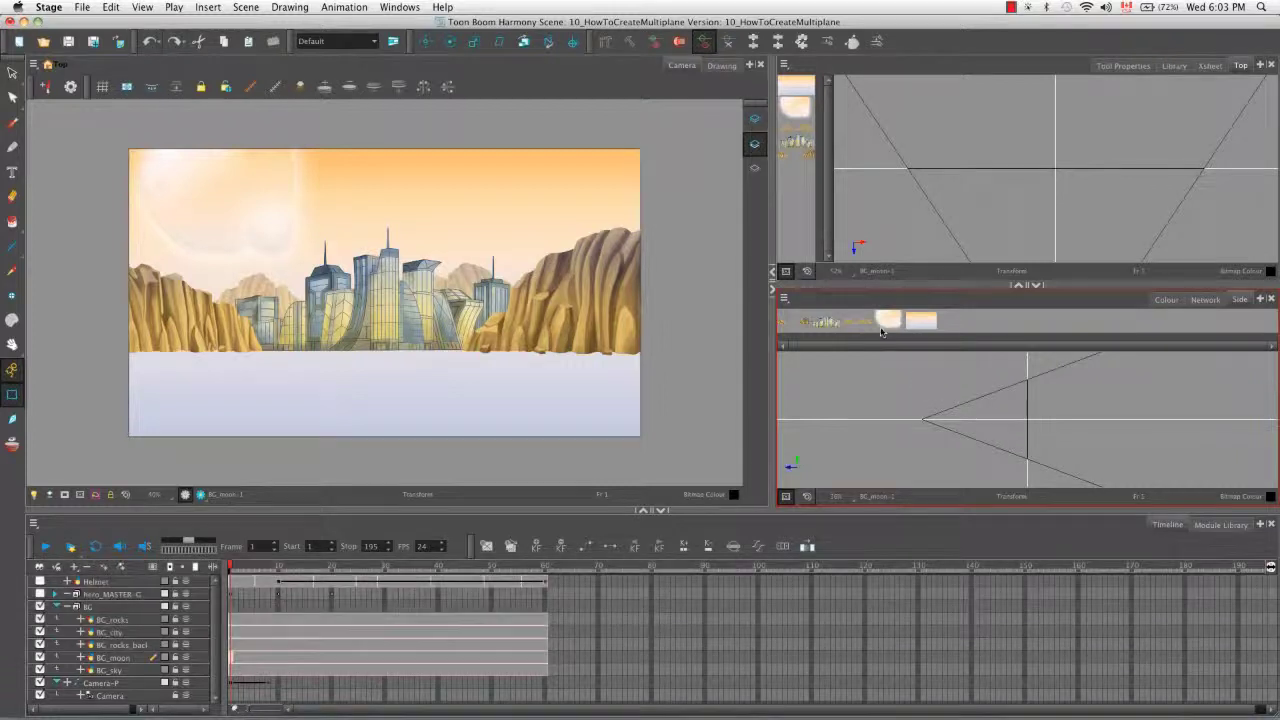
pyautogui.click(886, 320)
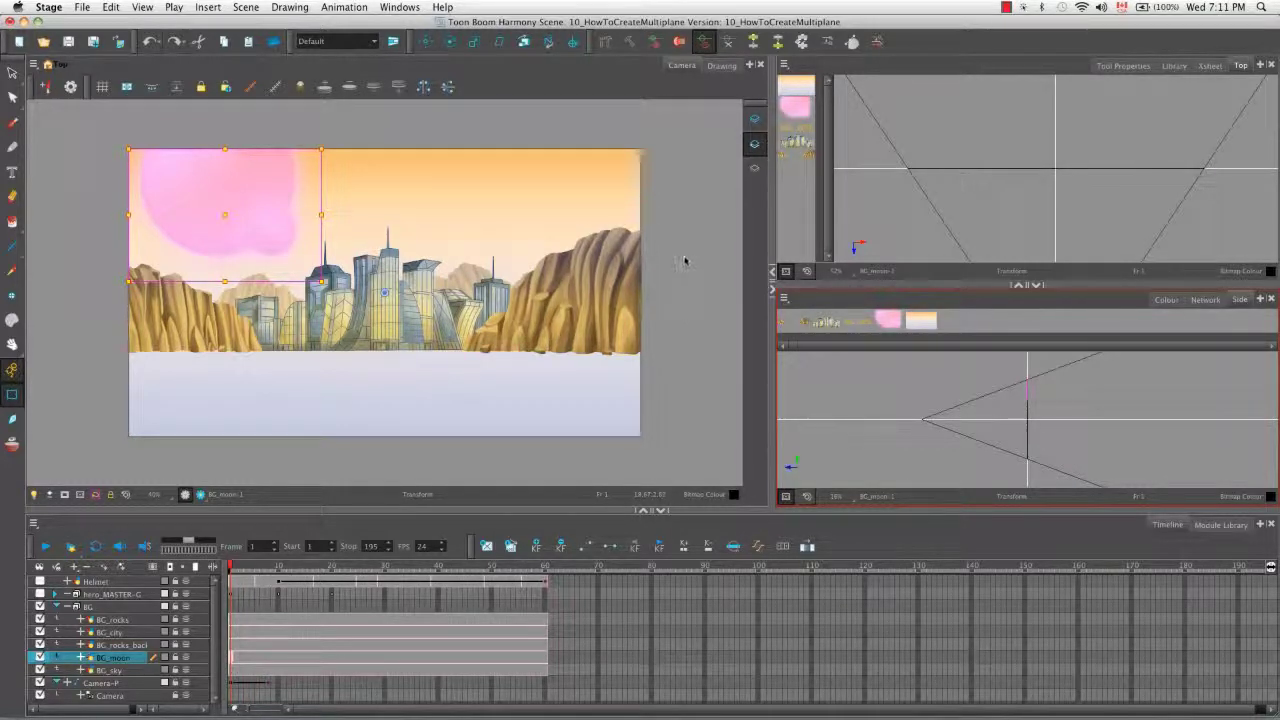
pyautogui.click(340, 7)
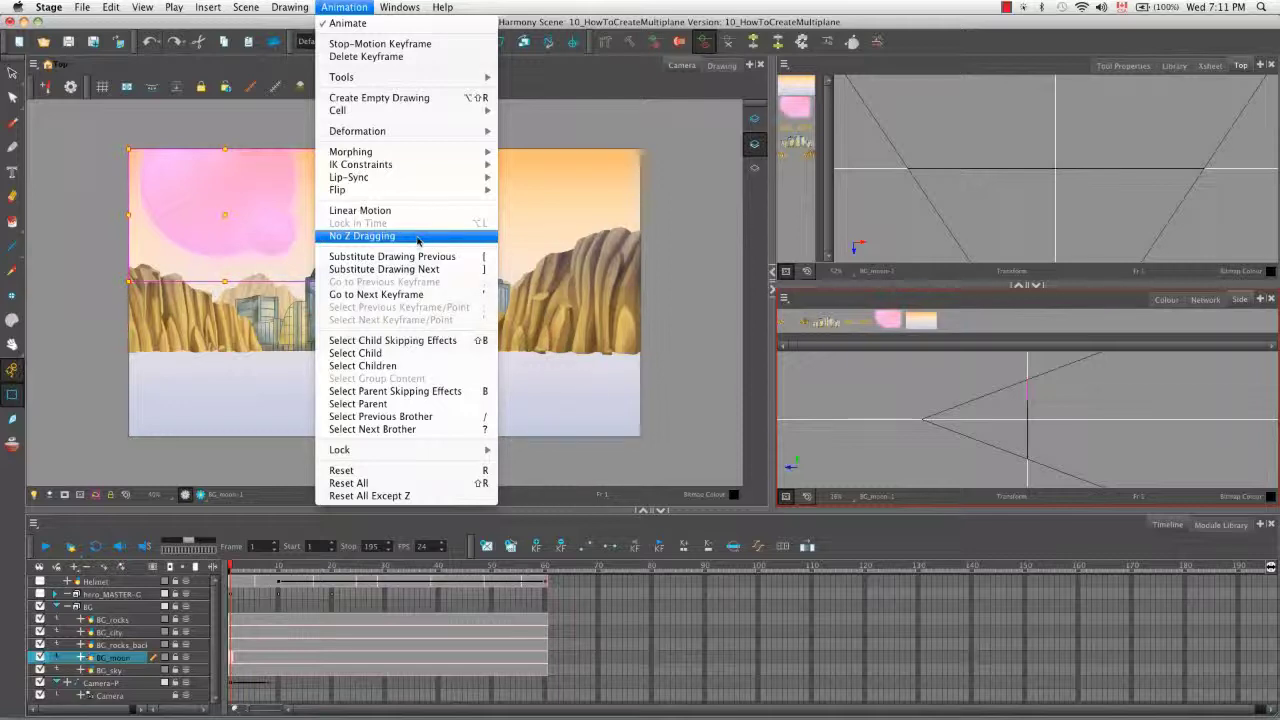
pyautogui.click(418, 240)
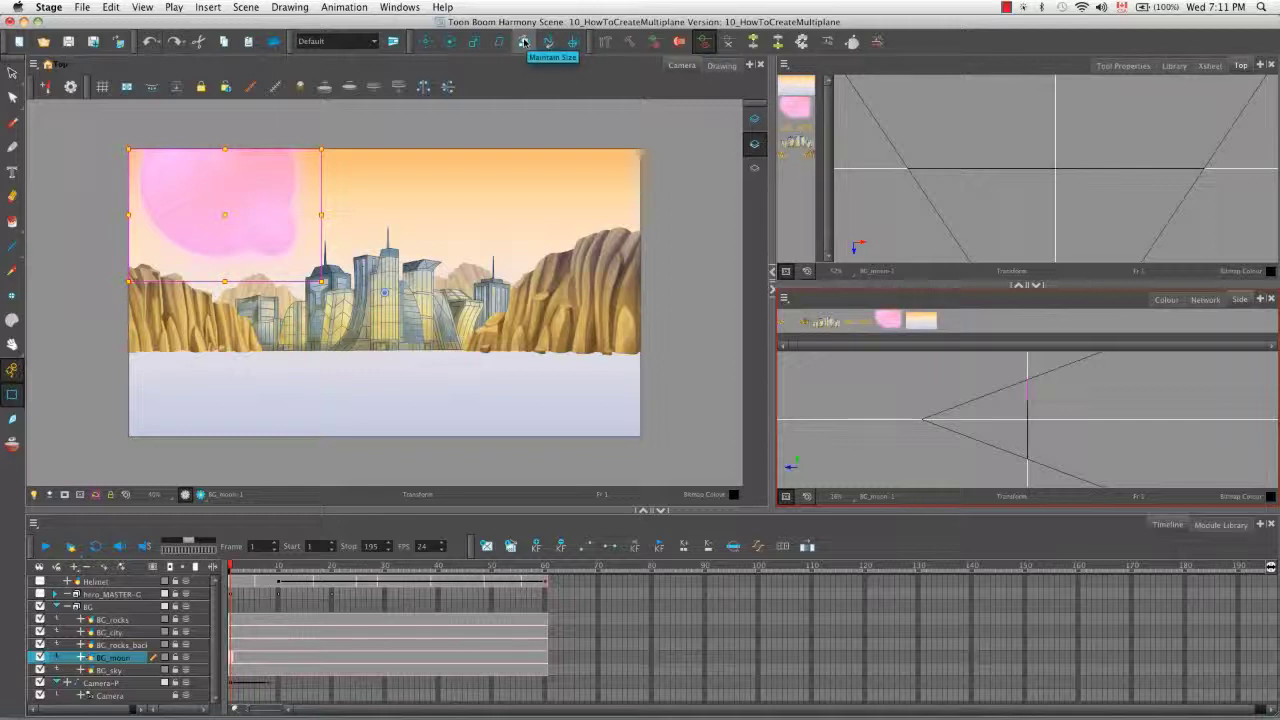
# Push BG_sky far back along Z with the Maintain Size tool, keeping its camera-view size.
pyautogui.click(522, 41)
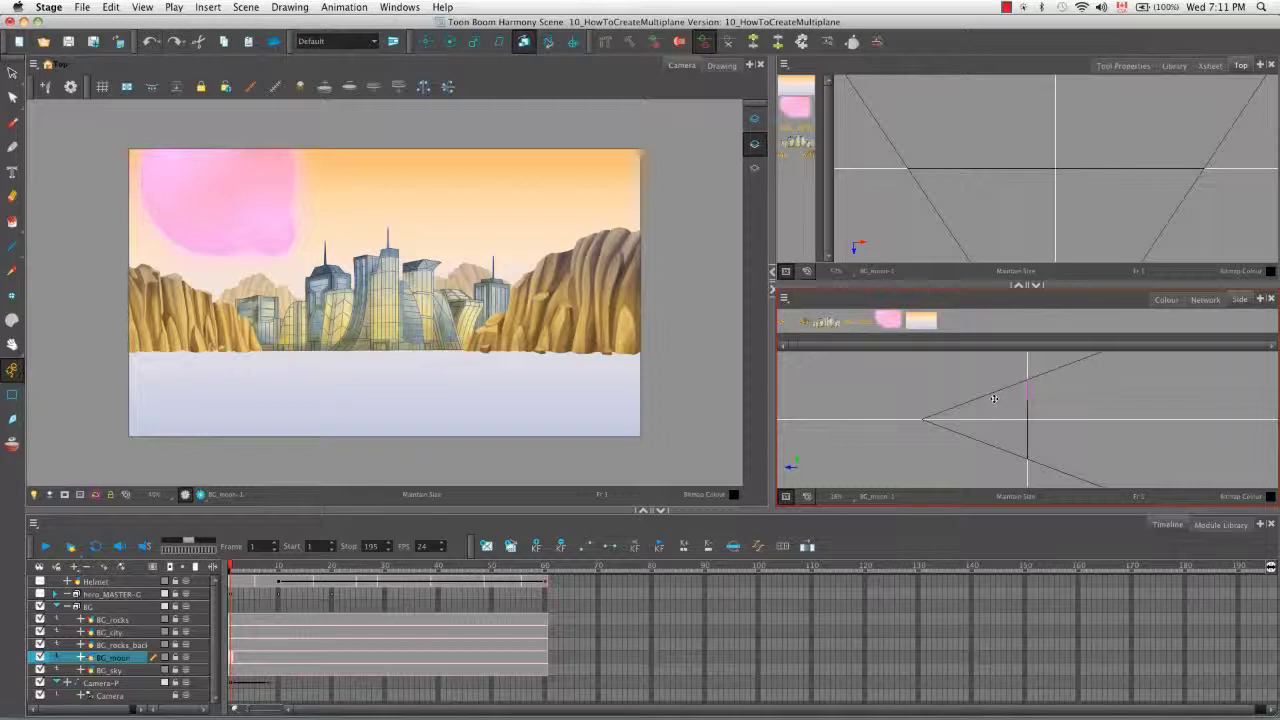
pyautogui.click(930, 325)
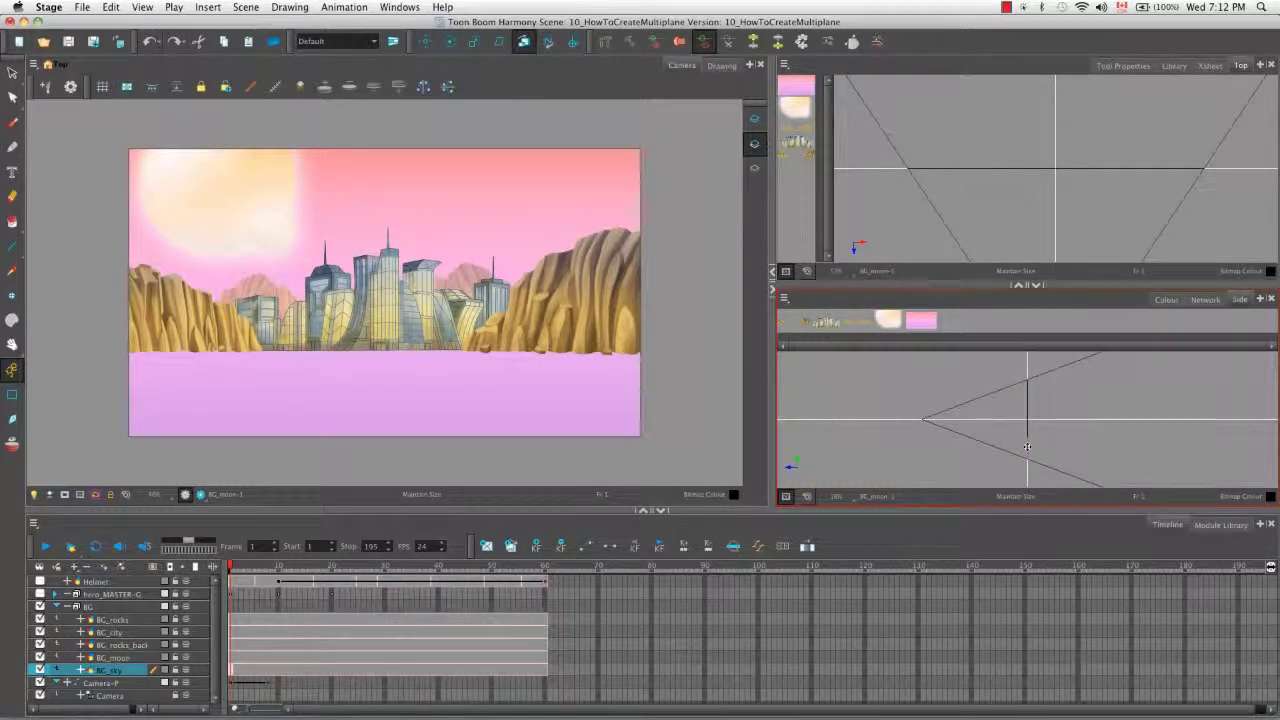
pyautogui.moveTo(1027, 446); pyautogui.dragTo(1058, 444)
# Move BG_moon back and forth along Z with the Translate tool, letting its camera size change.
pyautogui.click(887, 322)
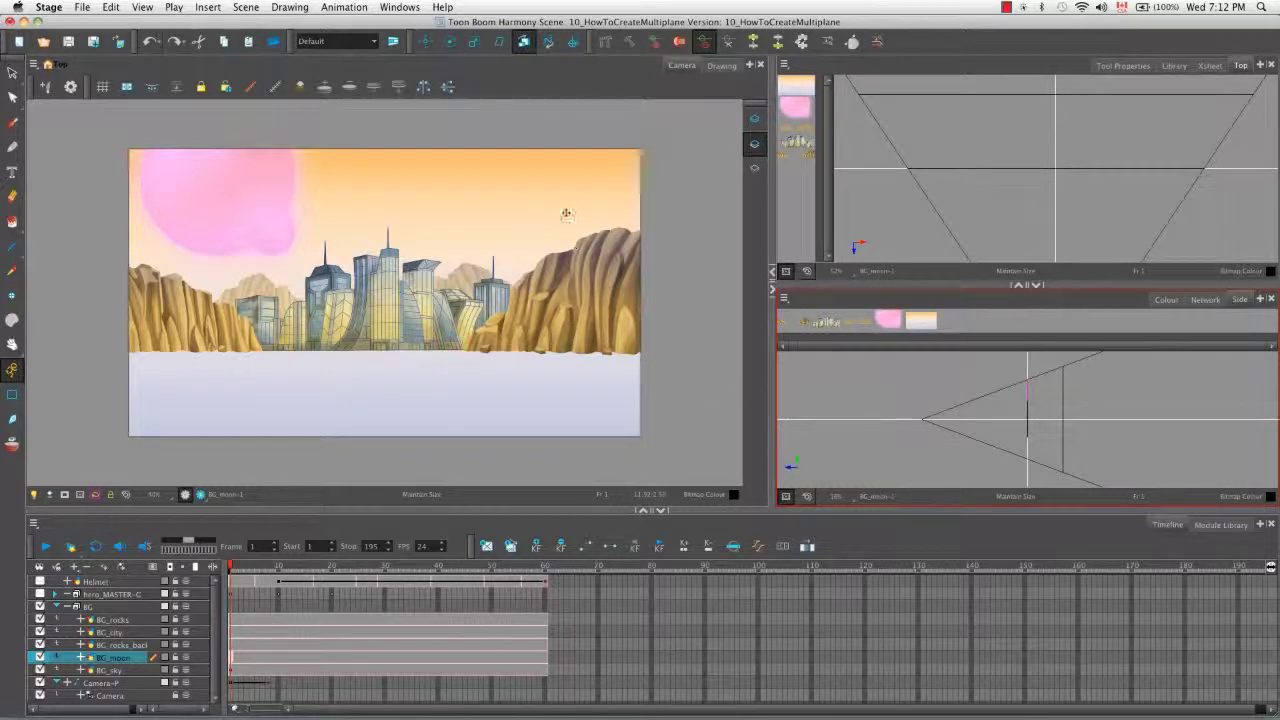
pyautogui.click(425, 41)
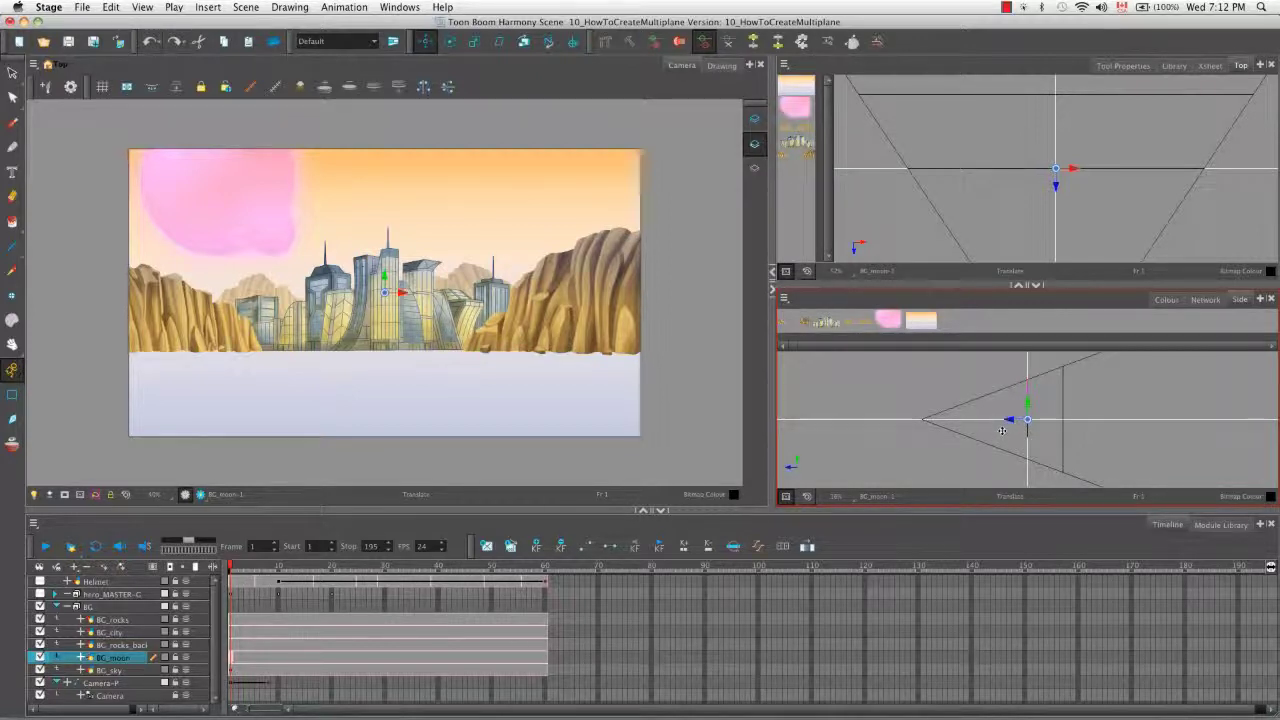
pyautogui.moveTo(1009, 420); pyautogui.dragTo(1031, 420)
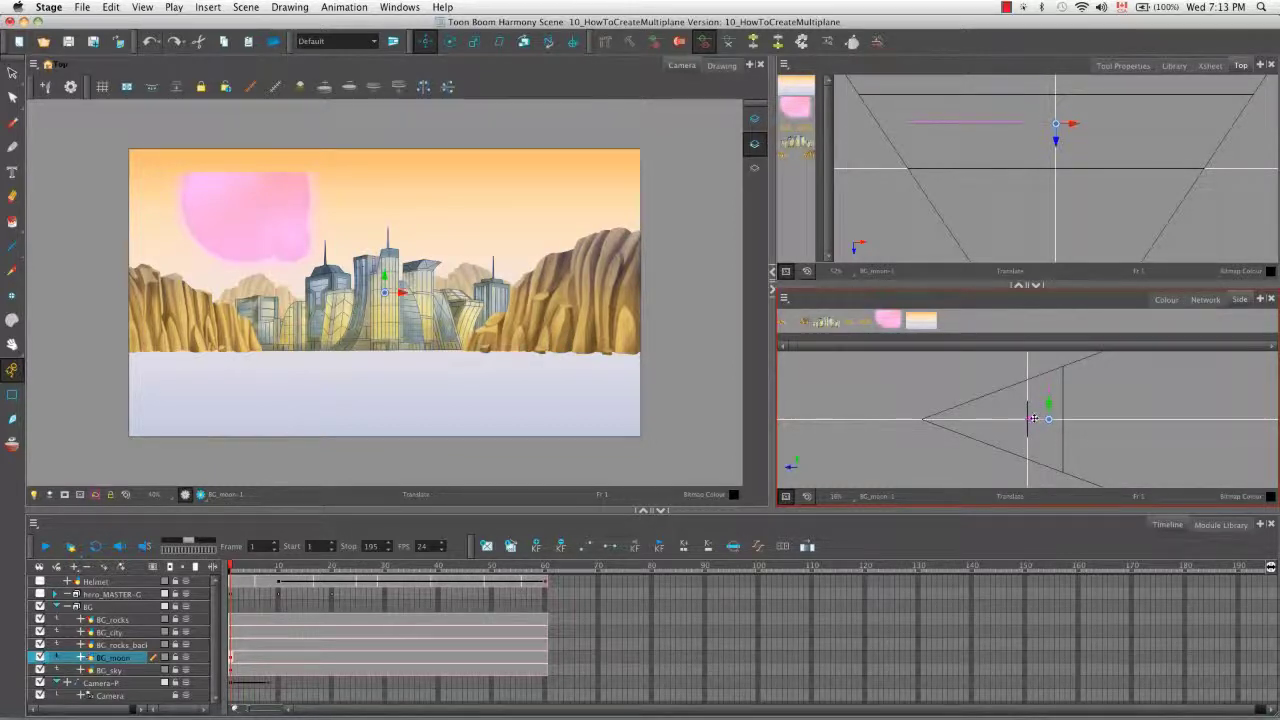
pyautogui.moveTo(1034, 420)
pyautogui.mouseDown()
pyautogui.moveTo(1012, 418)
pyautogui.moveTo(1030, 419)
pyautogui.mouseUp()
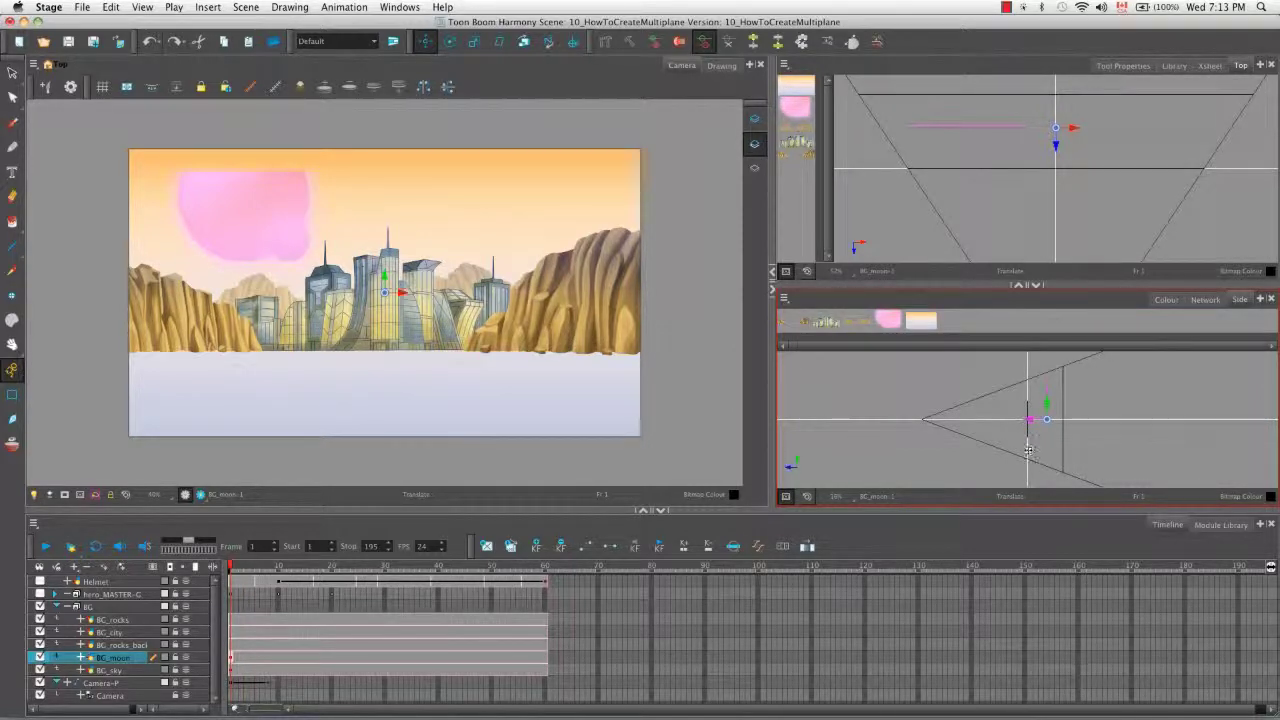
# Undo the moon move, then try moving the moon closer with the Transform tool and undo it.
pyautogui.press('super+z')
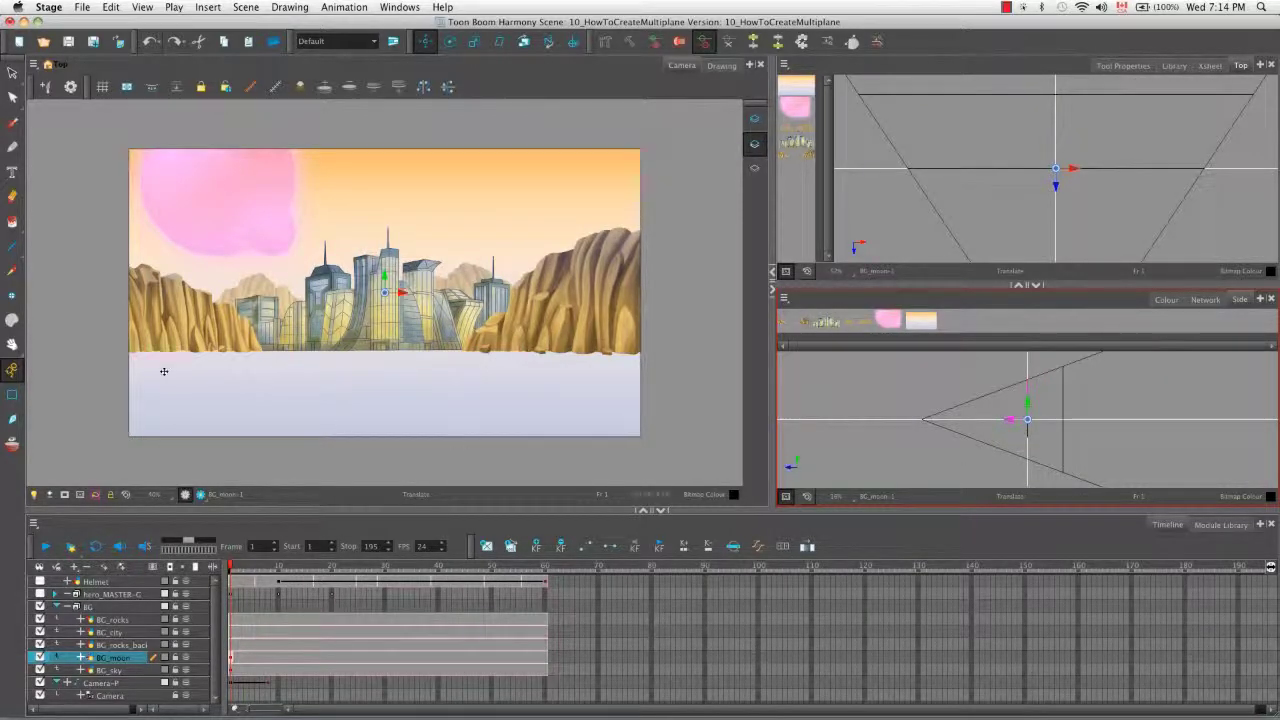
pyautogui.click(12, 397)
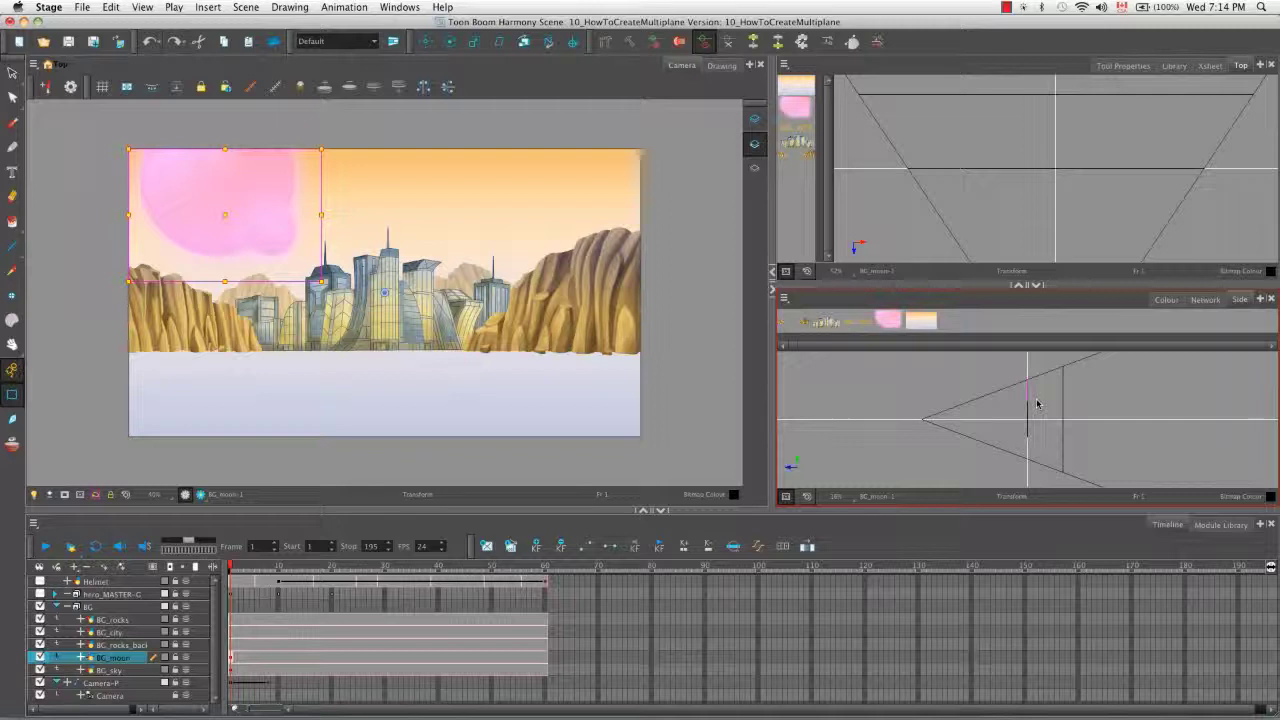
pyautogui.moveTo(1030, 400)
pyautogui.mouseDown()
pyautogui.moveTo(985, 392)
pyautogui.moveTo(1041, 398)
pyautogui.moveTo(1039, 417)
pyautogui.mouseUp()
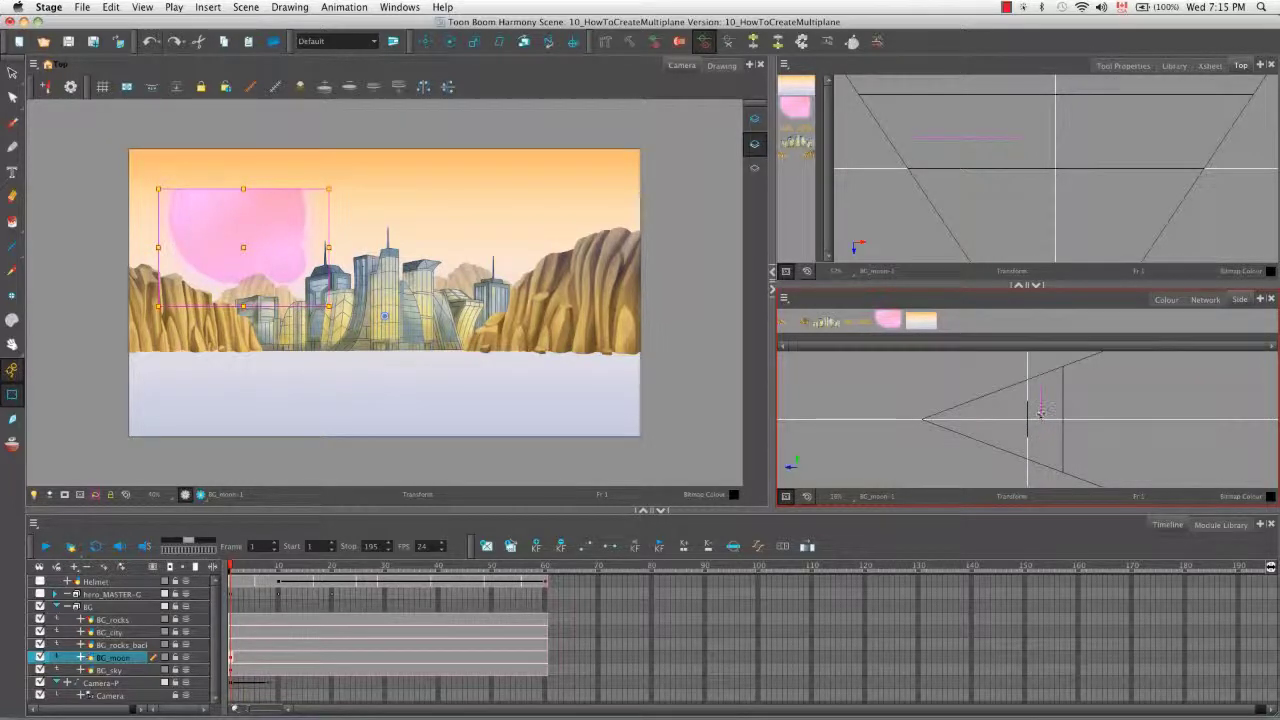
pyautogui.press('super+z')
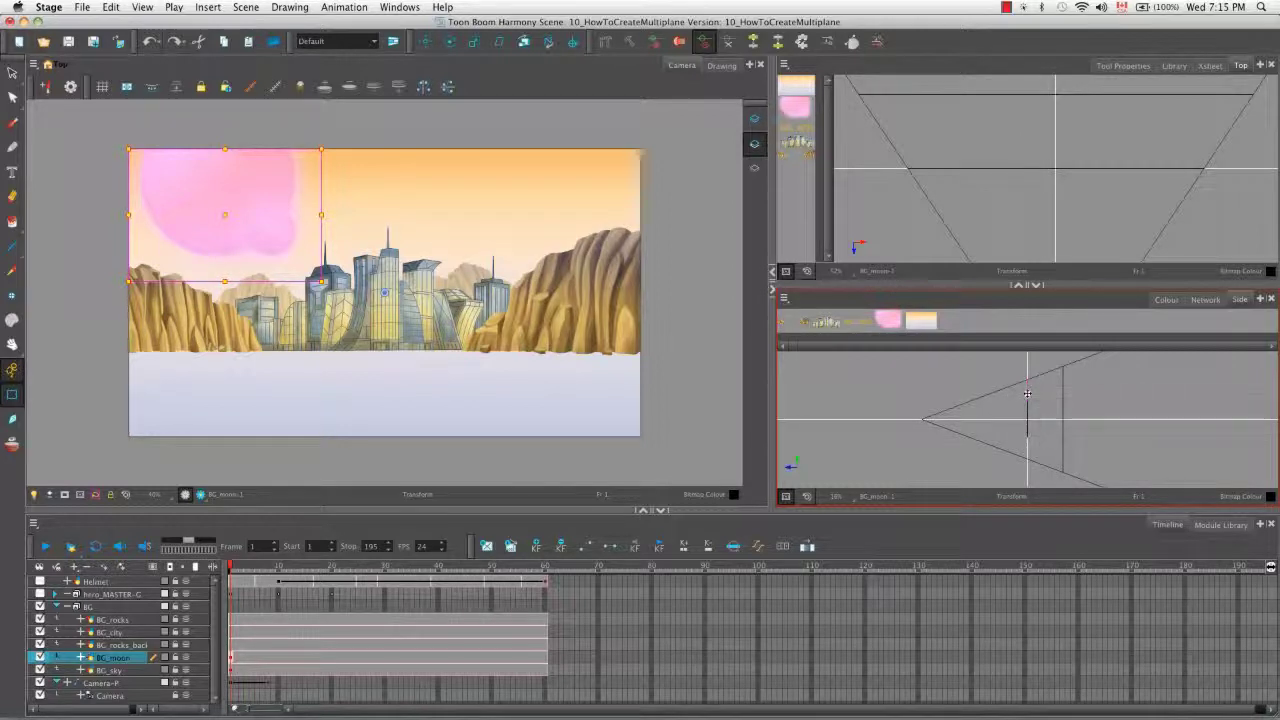
# Trial-move the moon back in depth, undo both moves, and switch to the Maintain Size tool.
pyautogui.press('shift')
pyautogui.moveTo(1030, 392); pyautogui.dragTo(1055, 392)
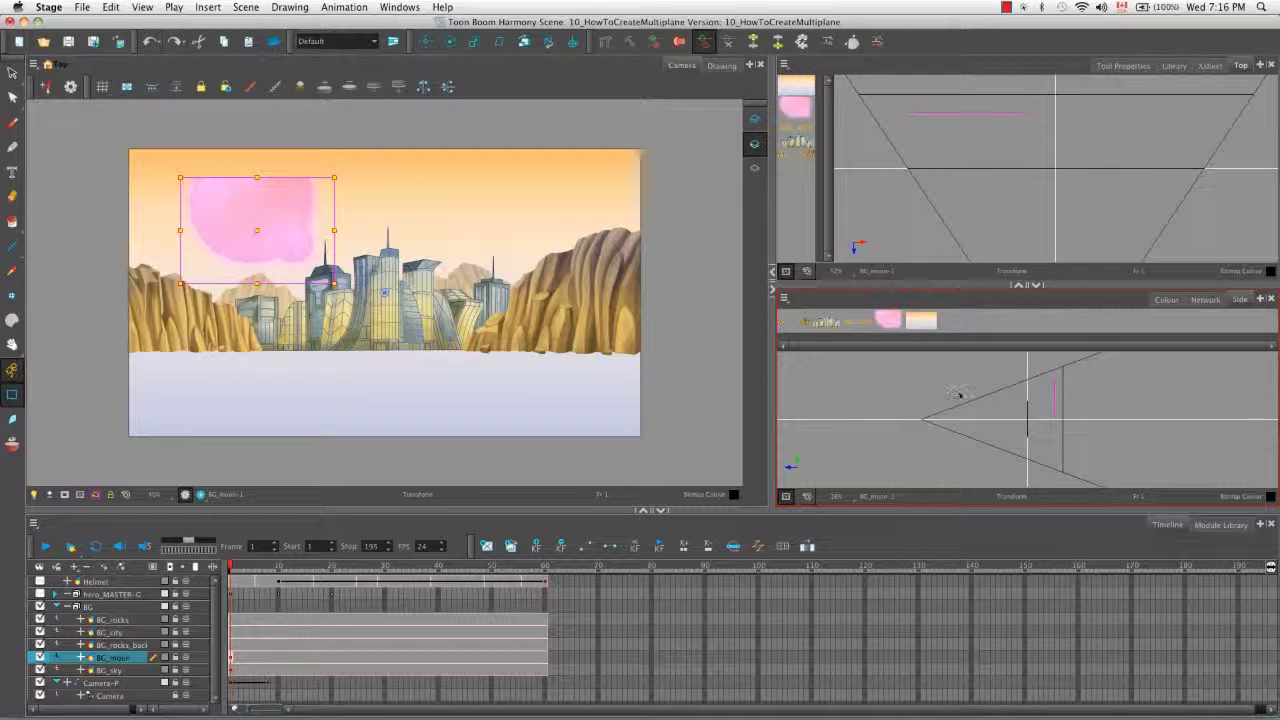
pyautogui.moveTo(1055, 398); pyautogui.dragTo(1035, 405)
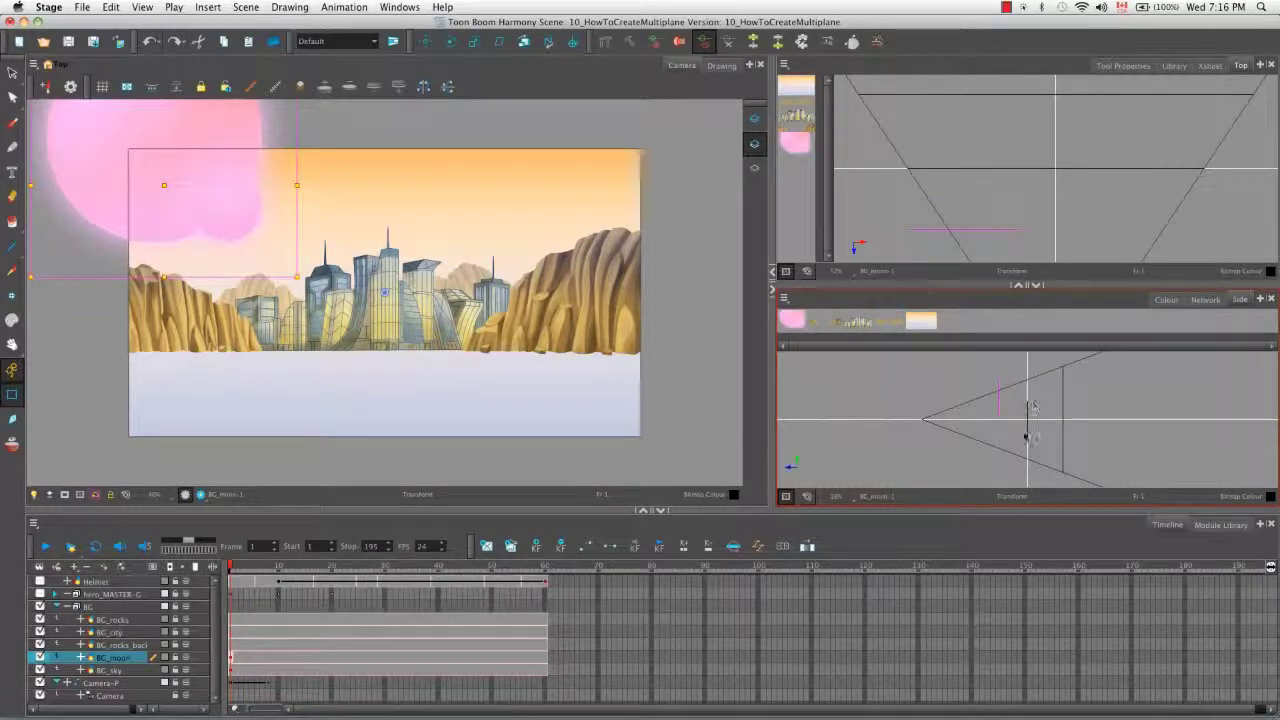
pyautogui.press('super+z')
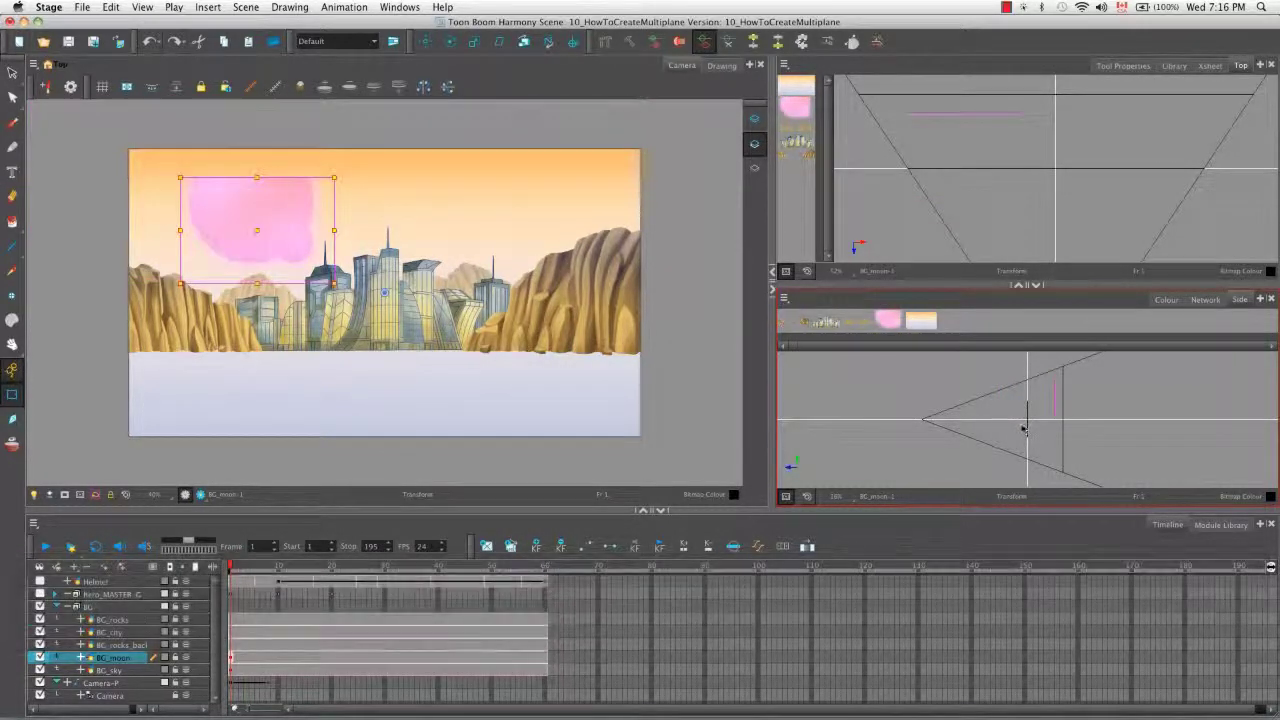
pyautogui.press('super+z')
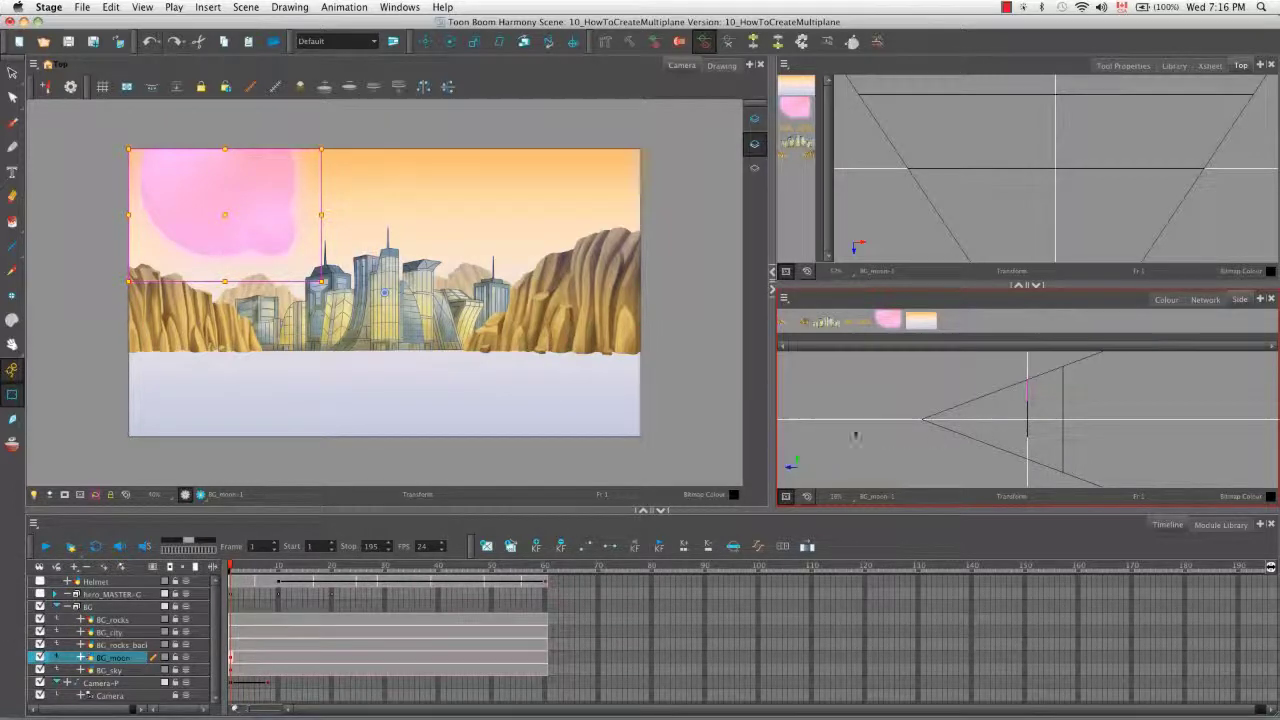
pyautogui.click(523, 41)
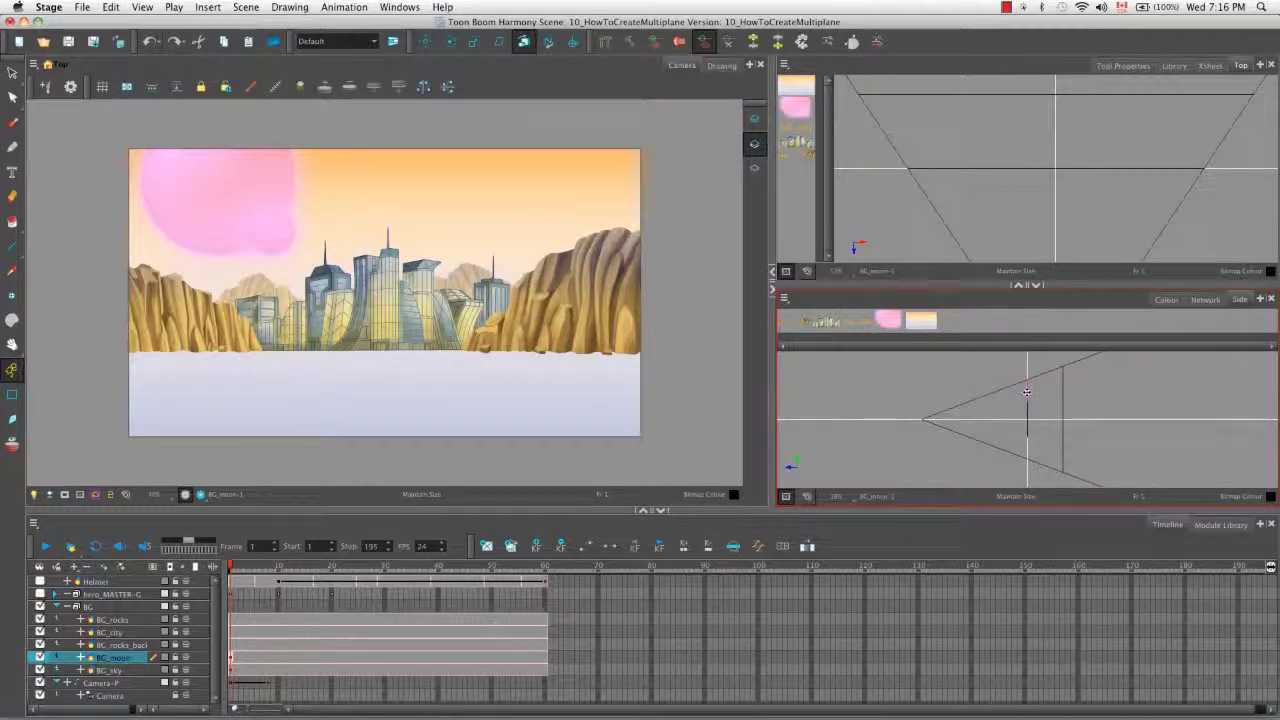
# Push BG_moon slightly behind the other background layers while keeping its size in the camera frame.
pyautogui.moveTo(1026, 392)
pyautogui.mouseDown()
pyautogui.moveTo(1053, 389)
pyautogui.moveTo(1043, 396)
pyautogui.mouseUp()
pyautogui.press('super+z')
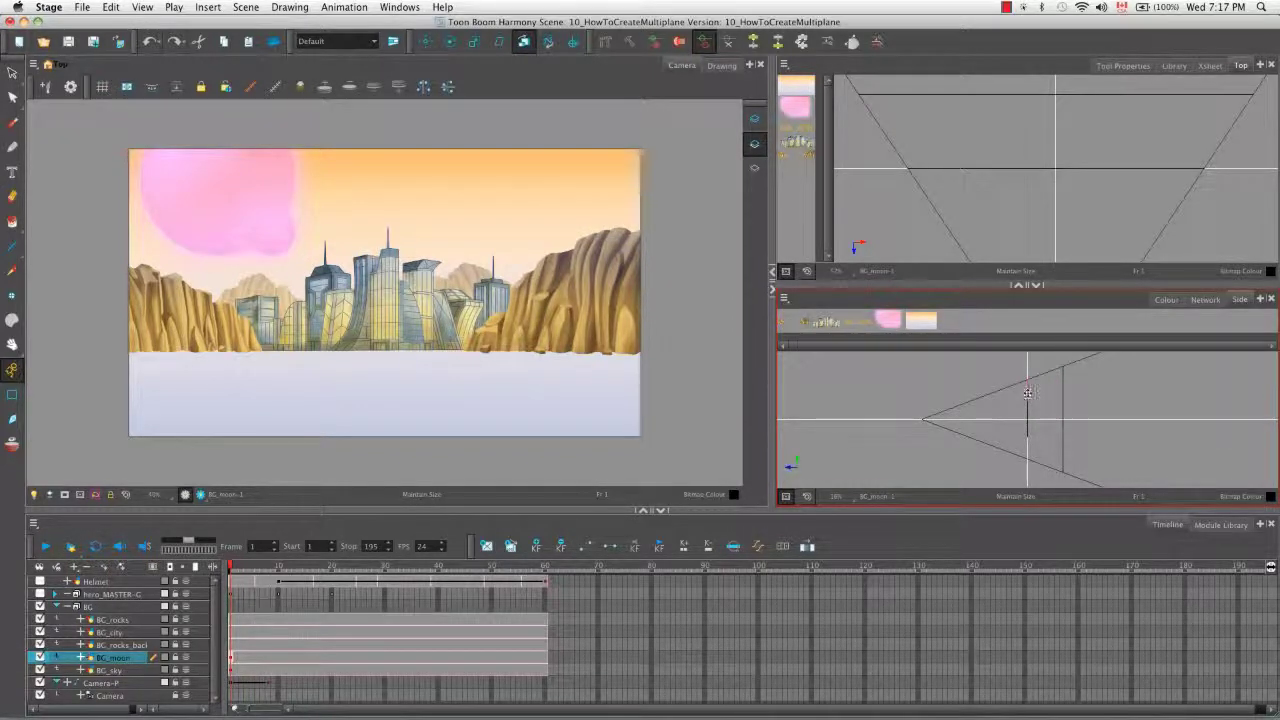
pyautogui.moveTo(1045, 391); pyautogui.dragTo(1050, 391)
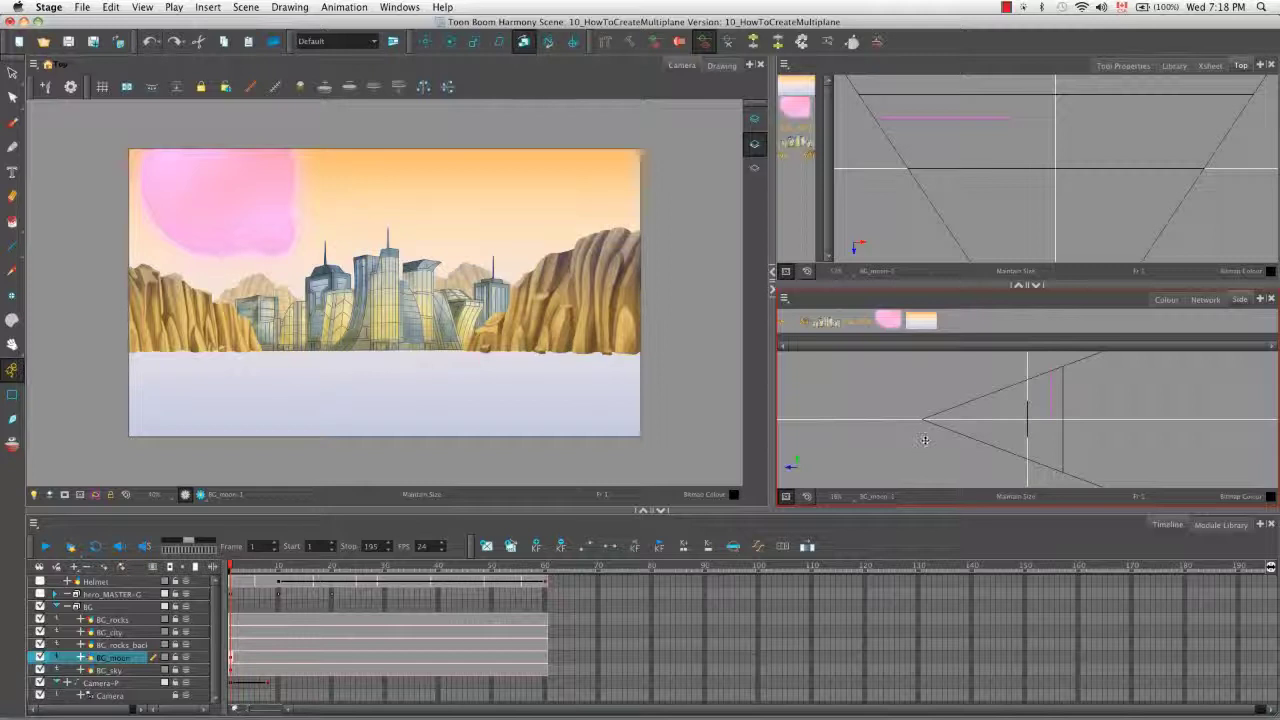
# Select BG_city in the Side view and move it to a new depth among the background layers.
pyautogui.click(857, 318)
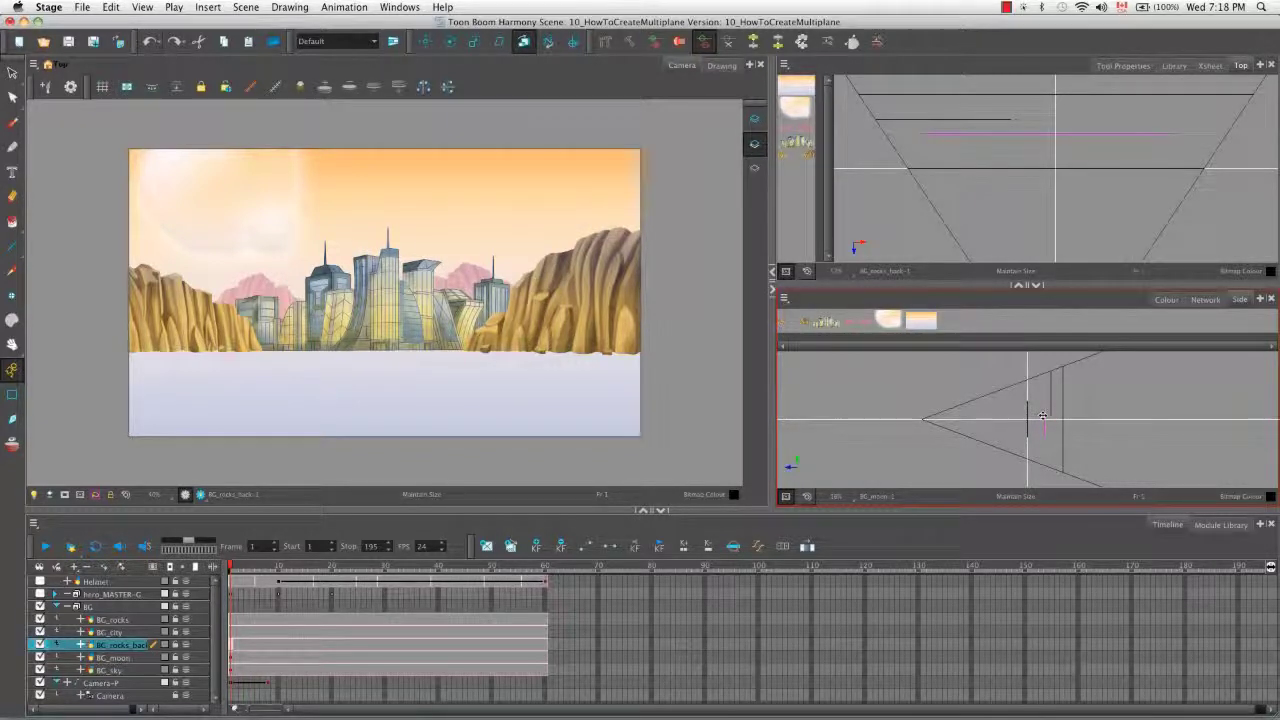
pyautogui.click(1052, 380)
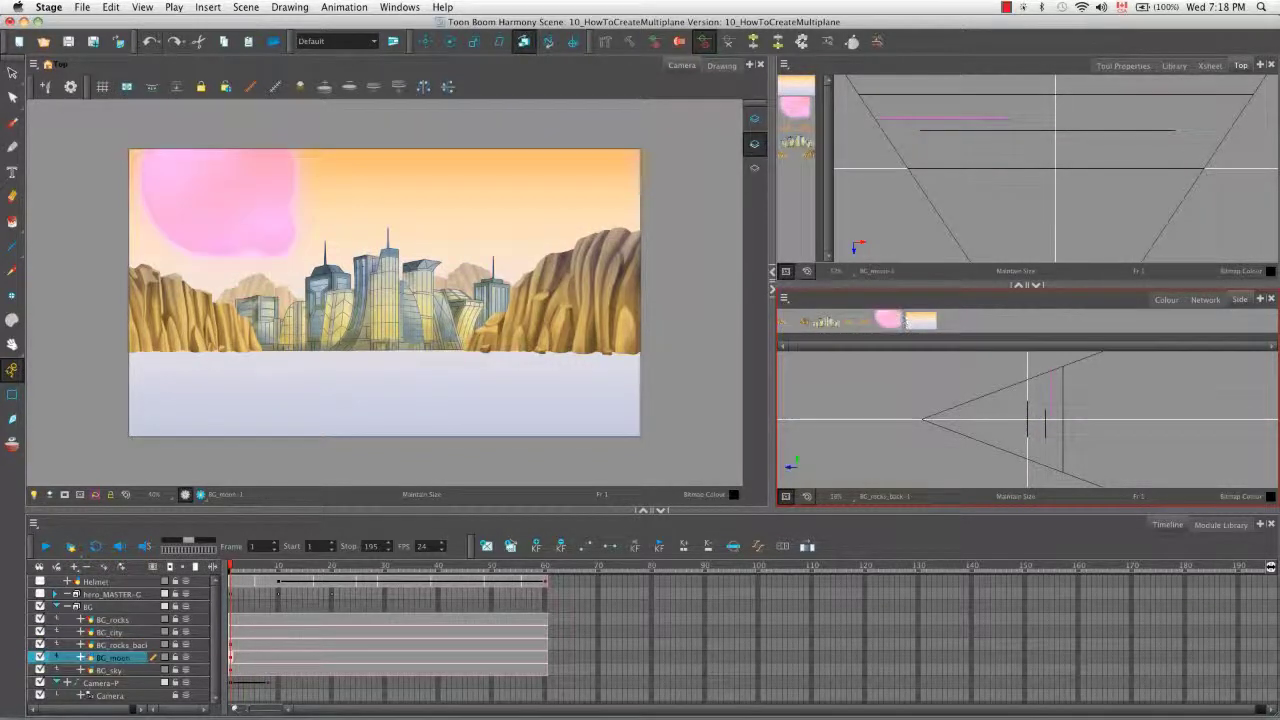
pyautogui.click(1032, 416)
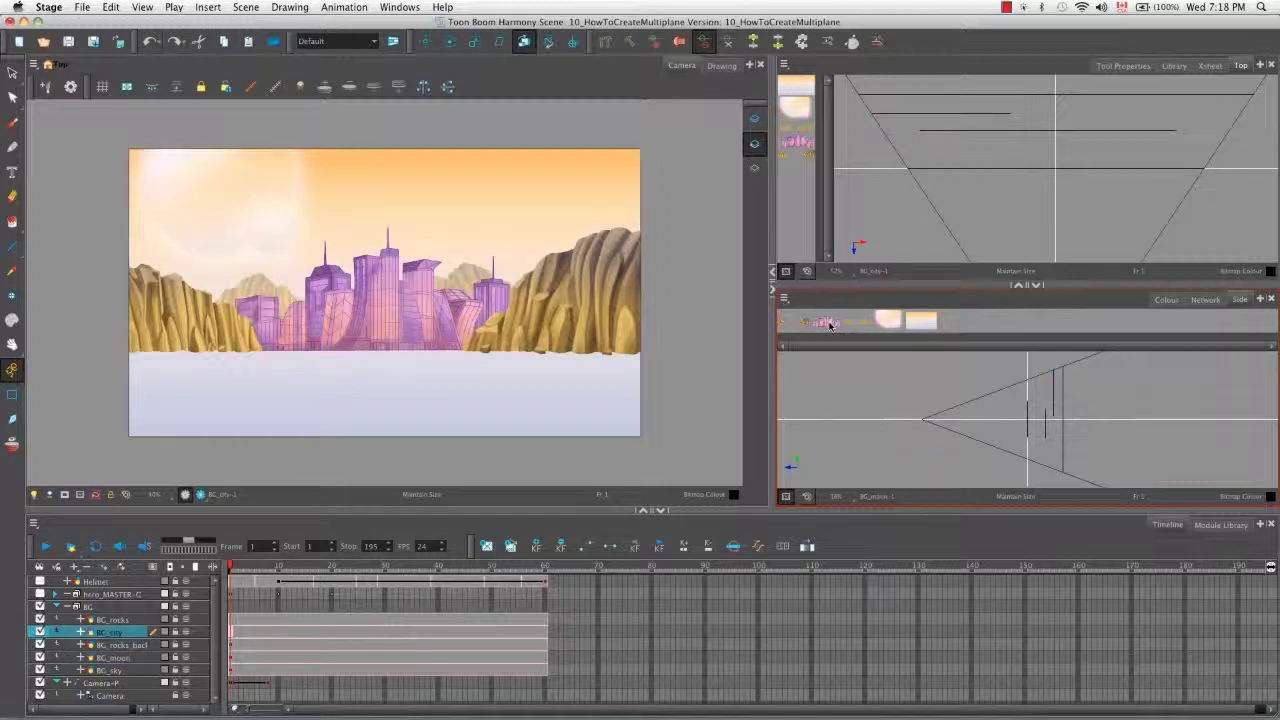
pyautogui.moveTo(1030, 416); pyautogui.dragTo(1018, 417)
# Check the BG_rocks and BG_city depths, then make the hero_MASTER layer visible.
pyautogui.click(1018, 417)
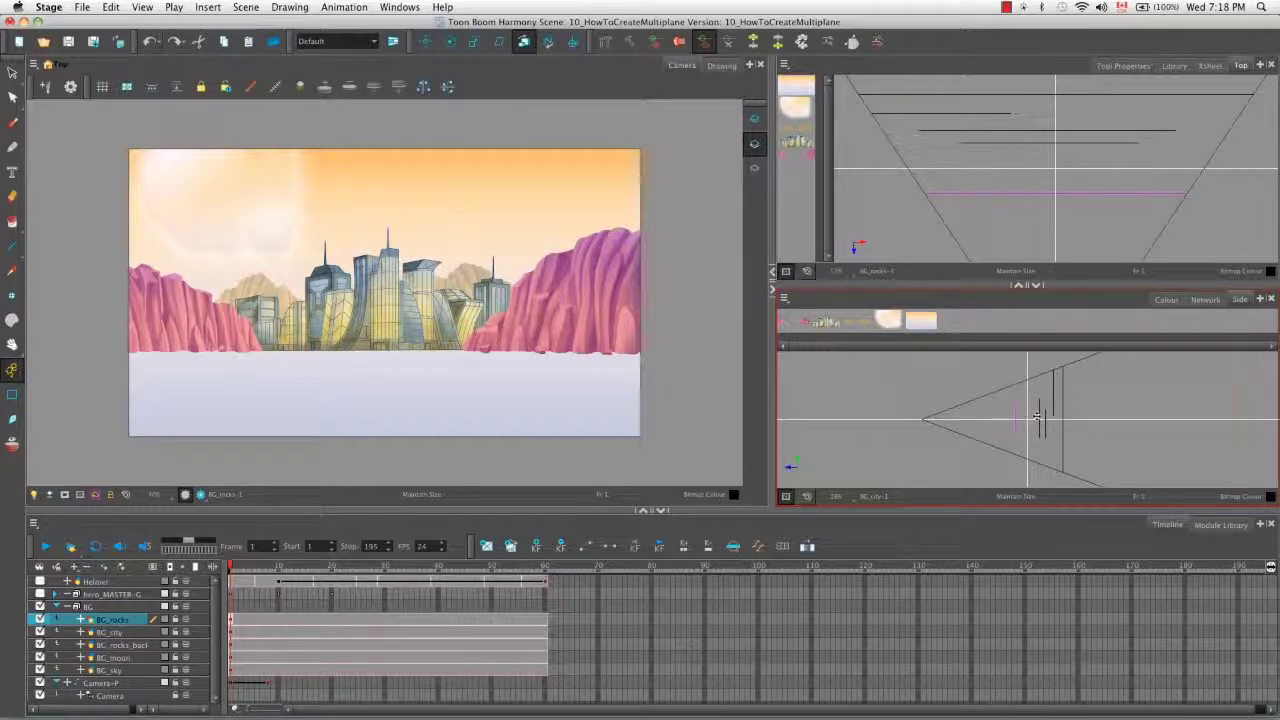
pyautogui.click(1034, 413)
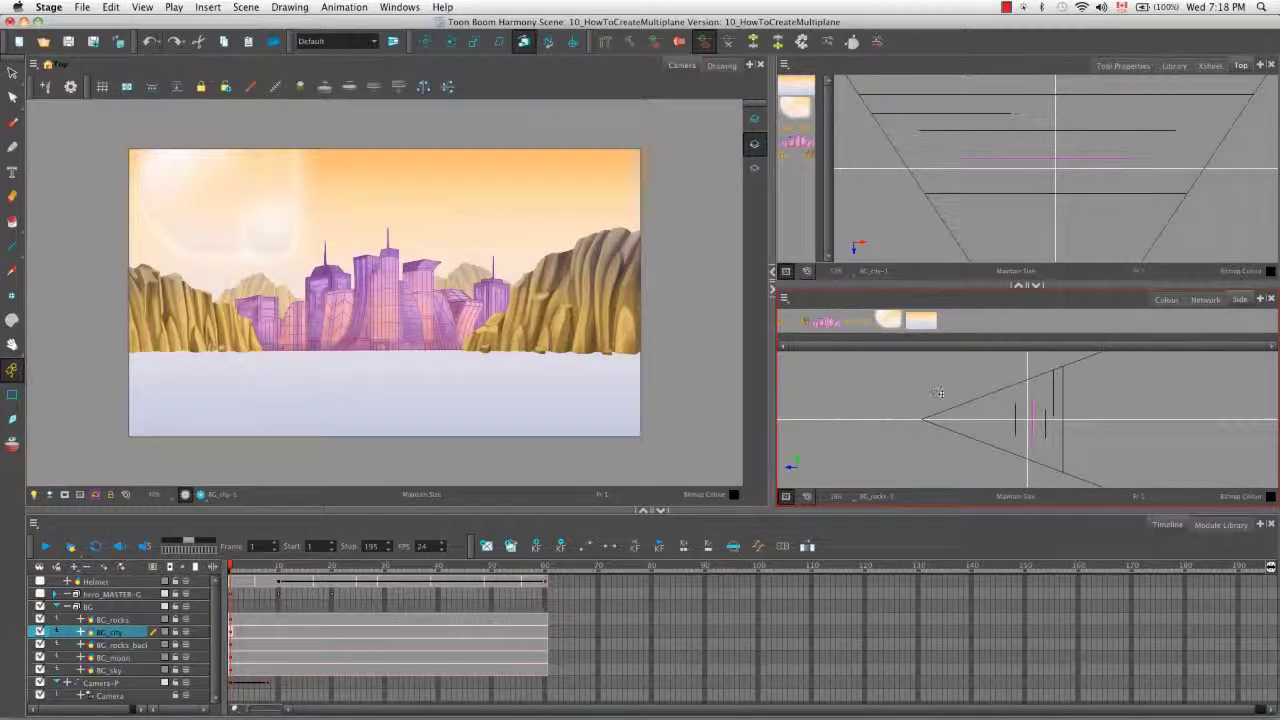
pyautogui.click(802, 322)
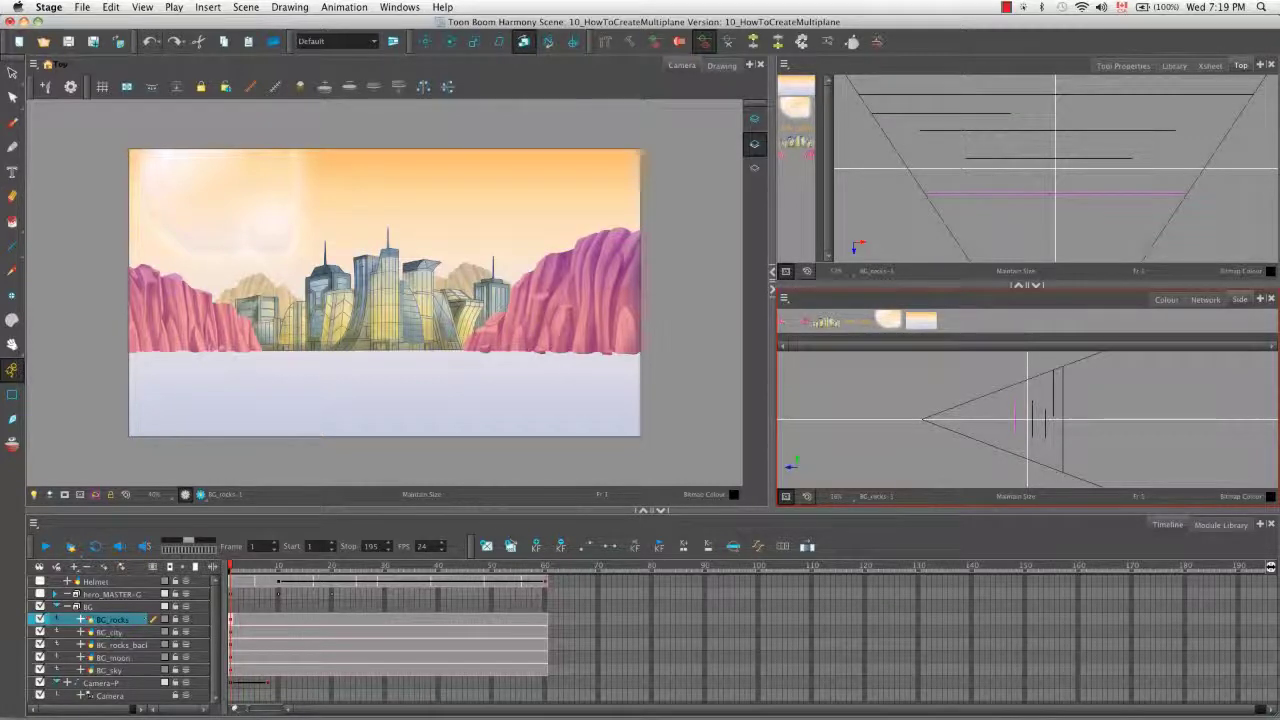
pyautogui.click(39, 595)
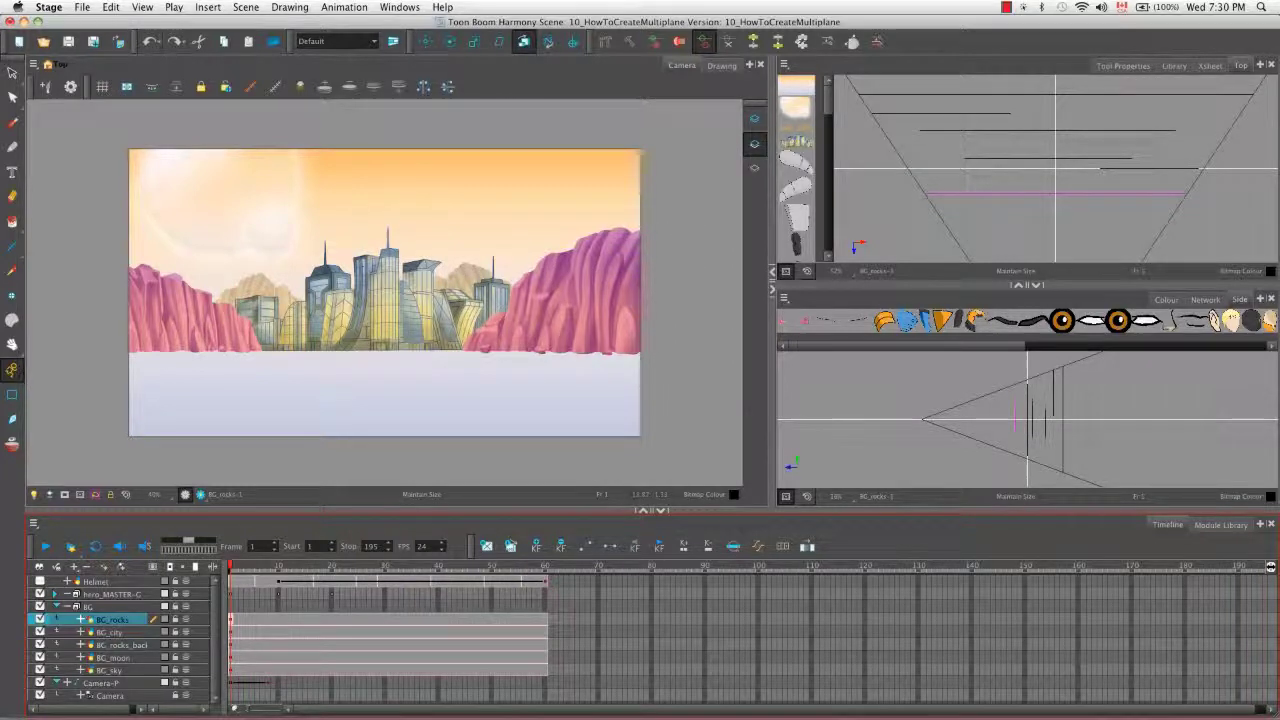
# In the Network view, enter the BG group and open its Composite node's Layer Properties.
pyautogui.click(1205, 300)
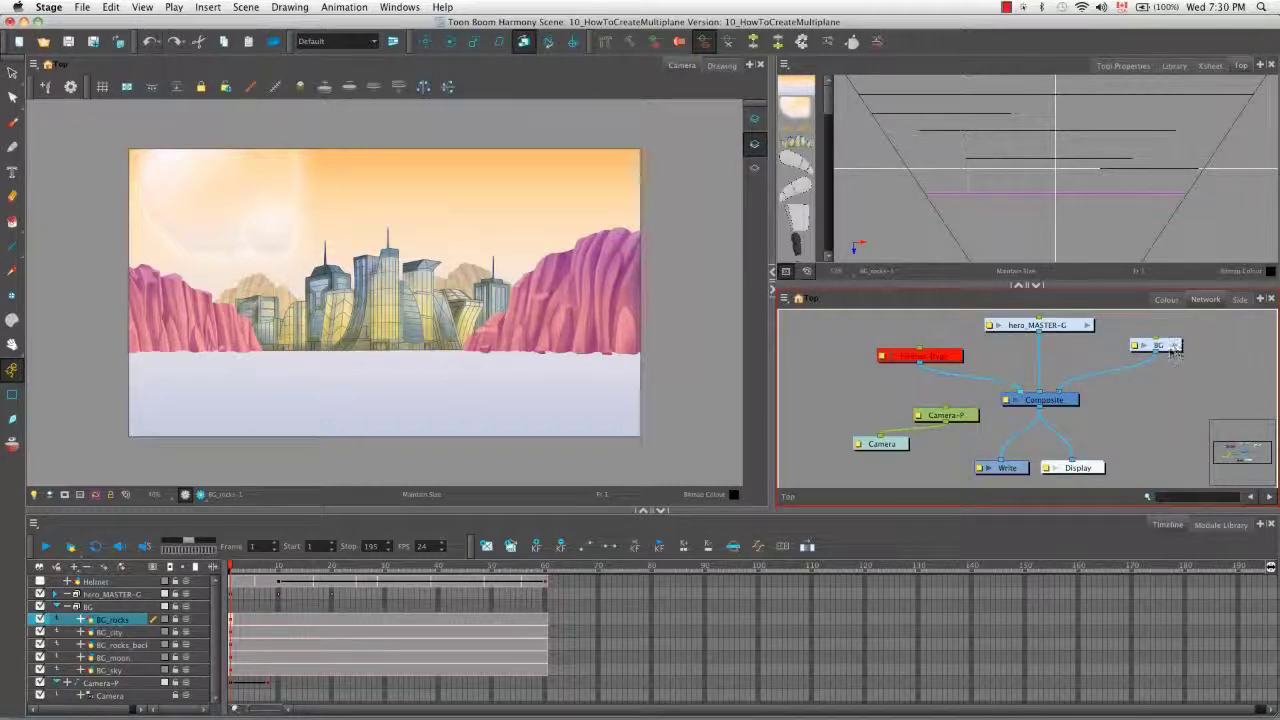
pyautogui.click(1176, 345)
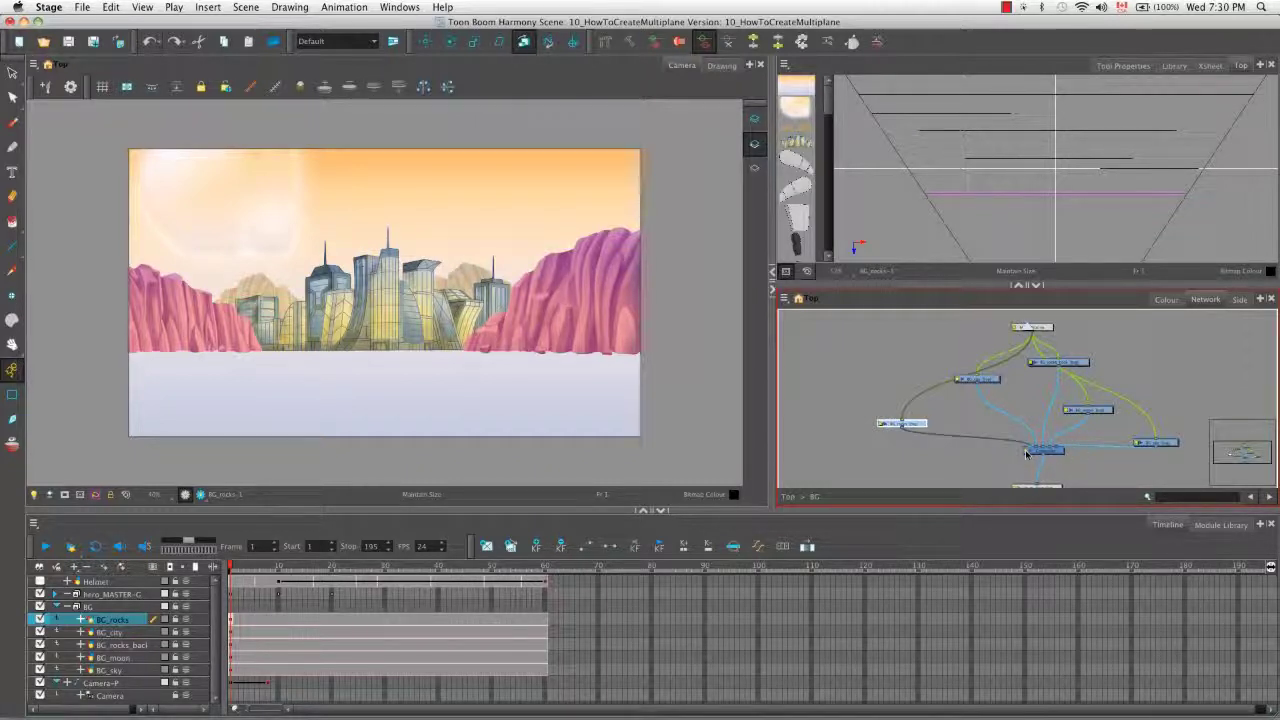
pyautogui.doubleClick(1027, 451)
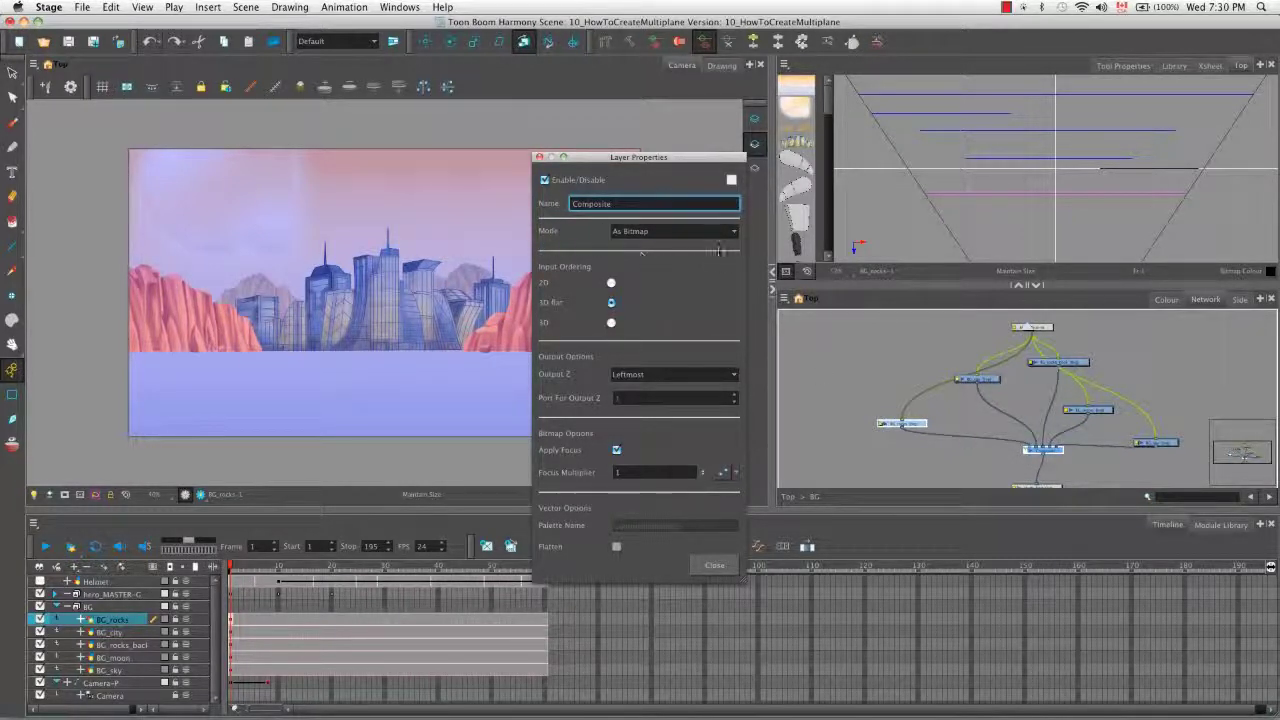
# Set the BG Composite node's mode to Pass Through, close the properties, and deselect.
pyautogui.click(735, 232)
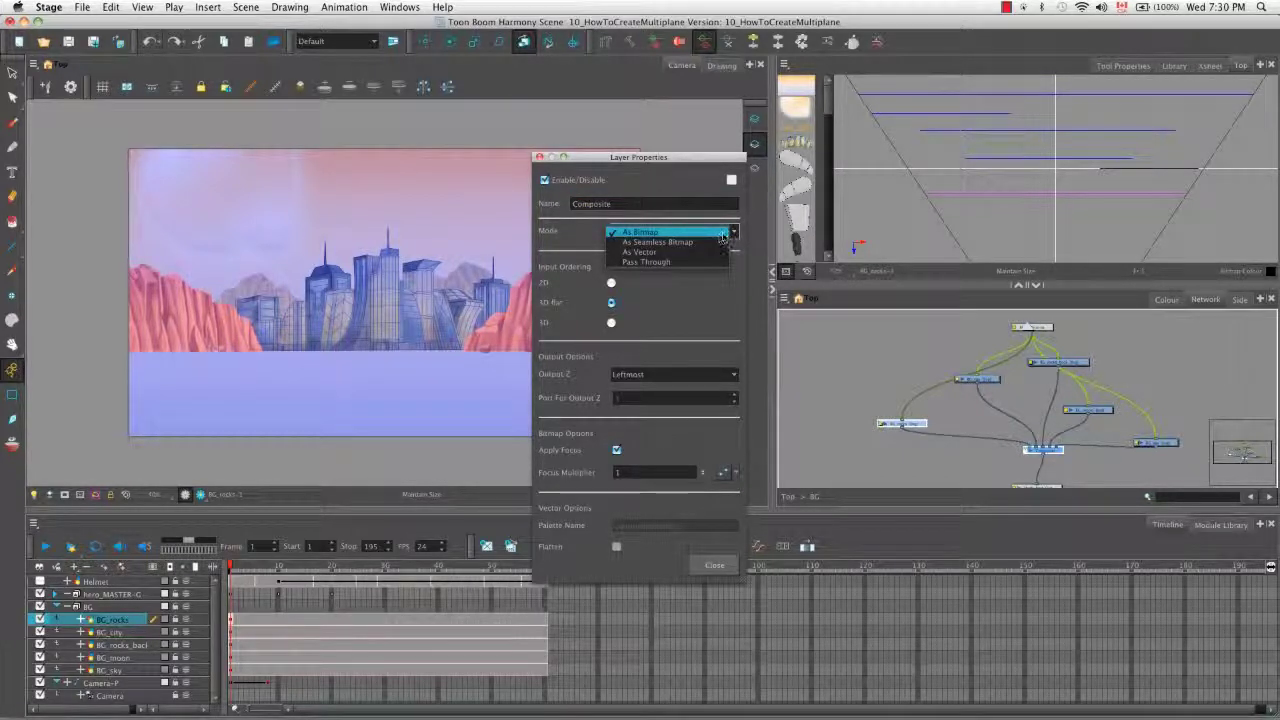
pyautogui.click(717, 262)
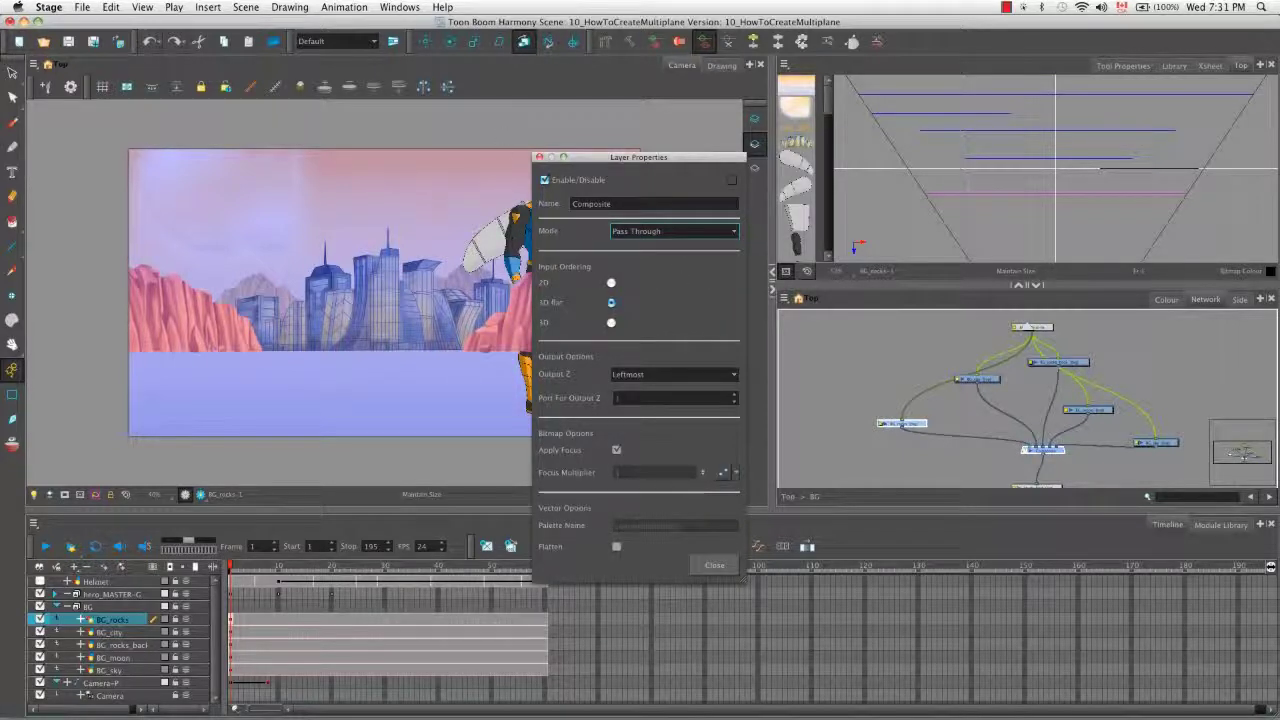
pyautogui.click(714, 565)
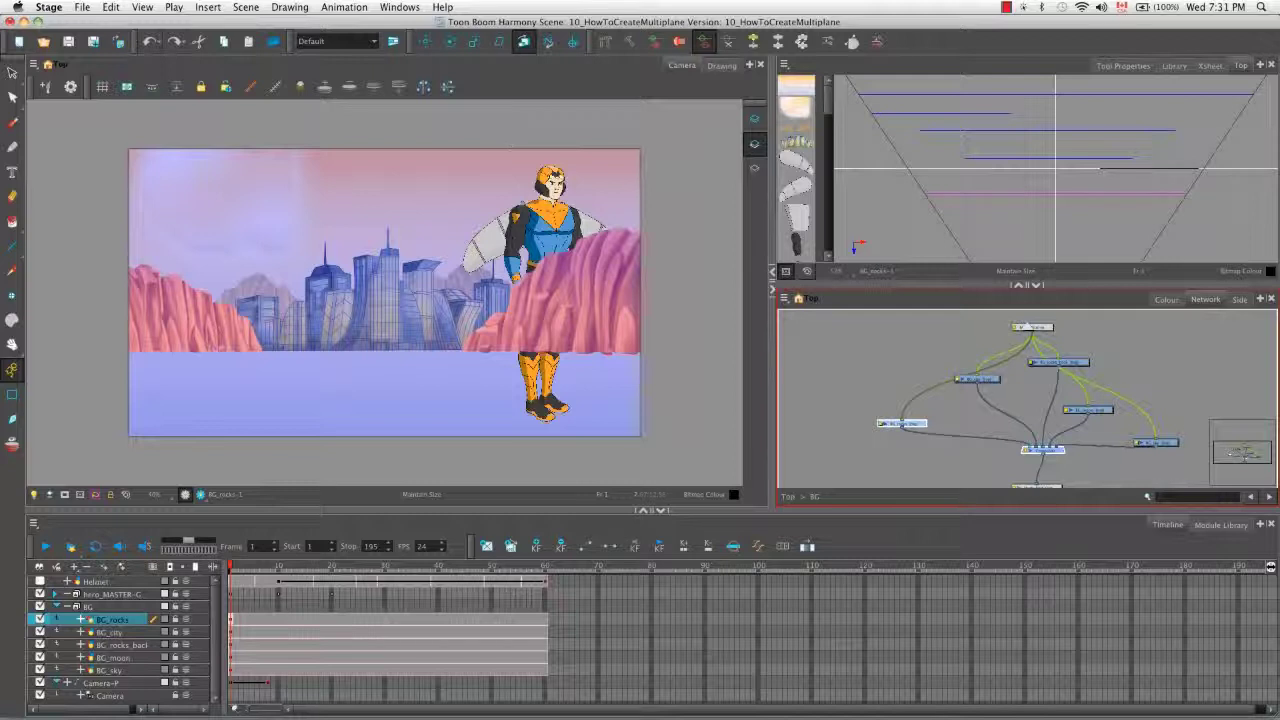
pyautogui.click(853, 456)
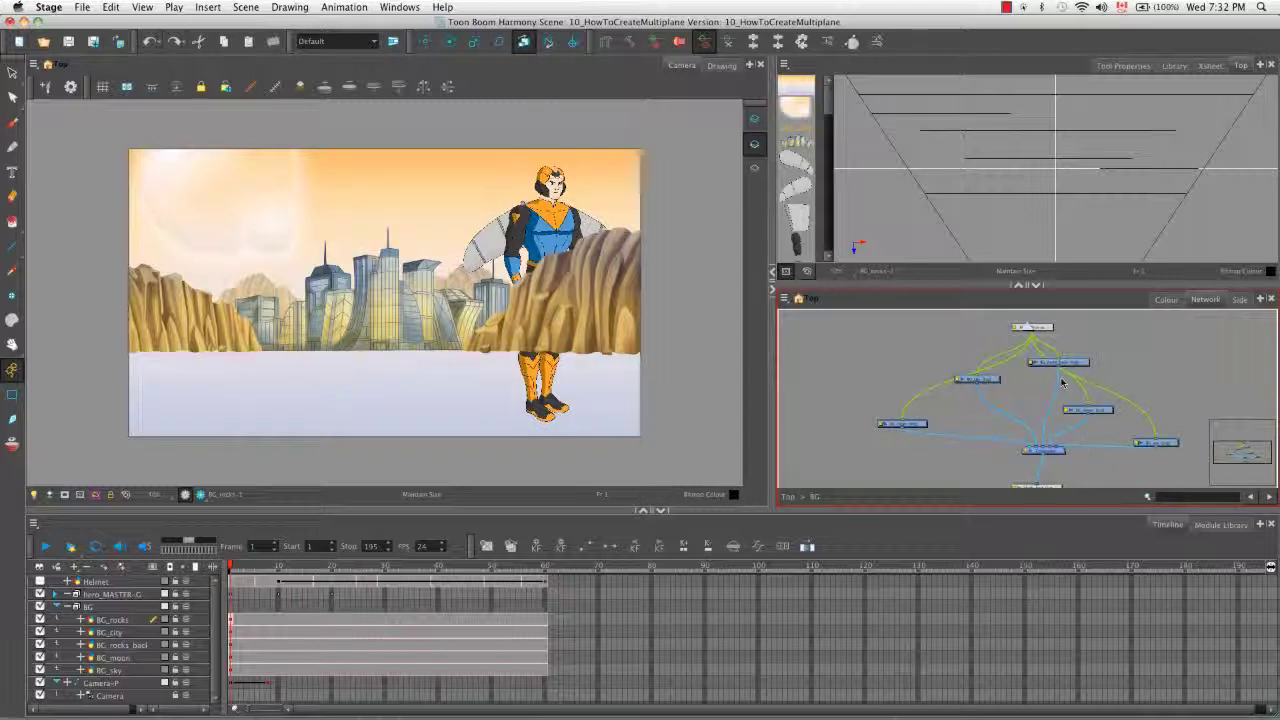
# Return to the network's top level and pan to show the Camera, Write and Display nodes.
pyautogui.click(787, 499)
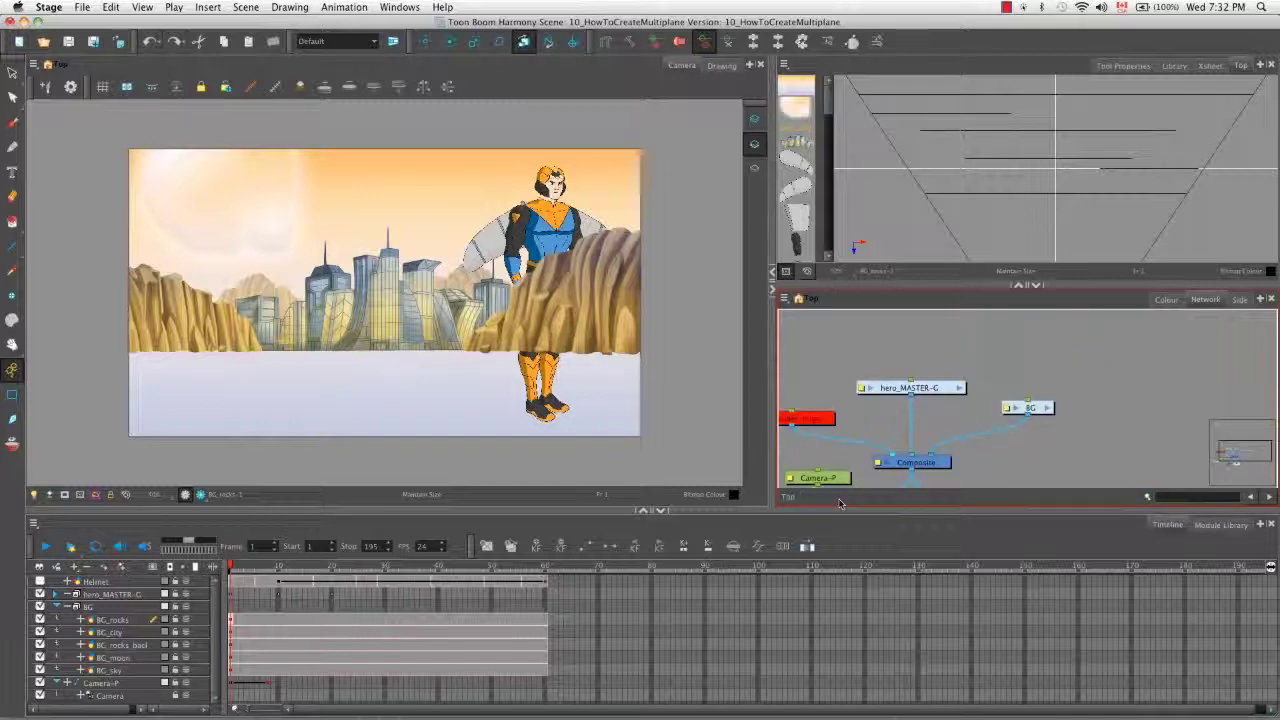
pyautogui.moveTo(1067, 450); pyautogui.dragTo(1183, 393)
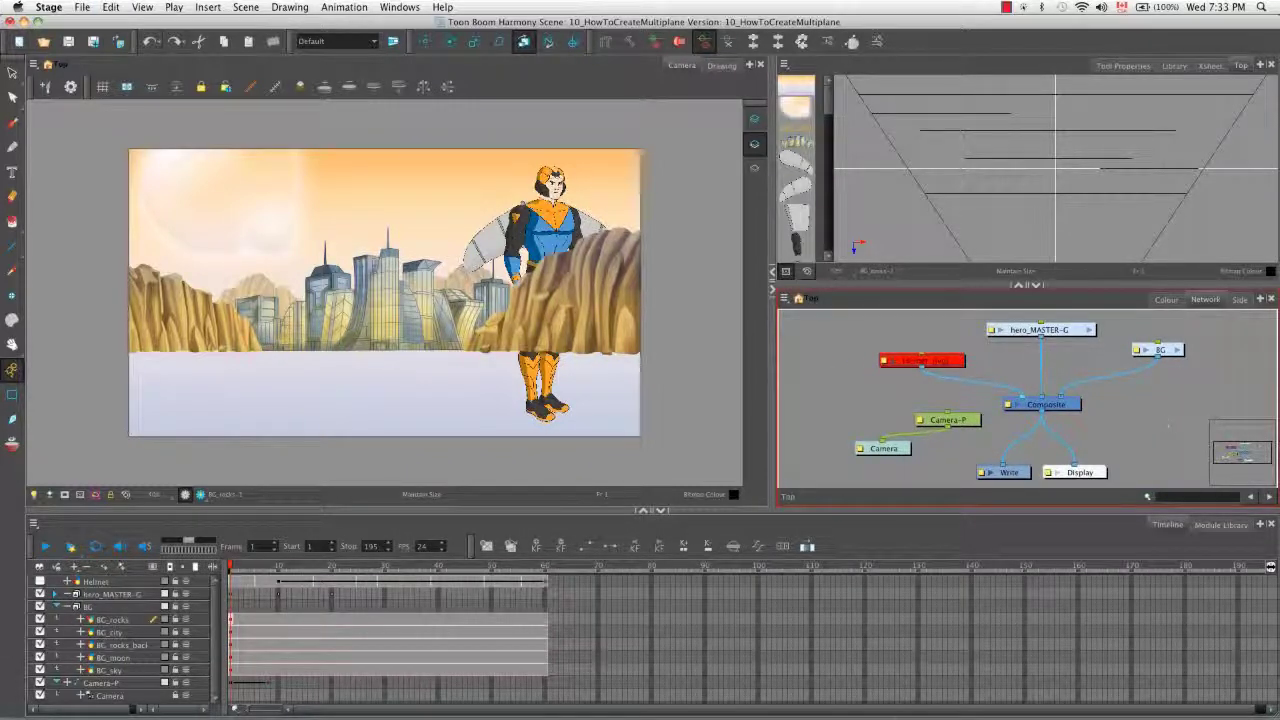